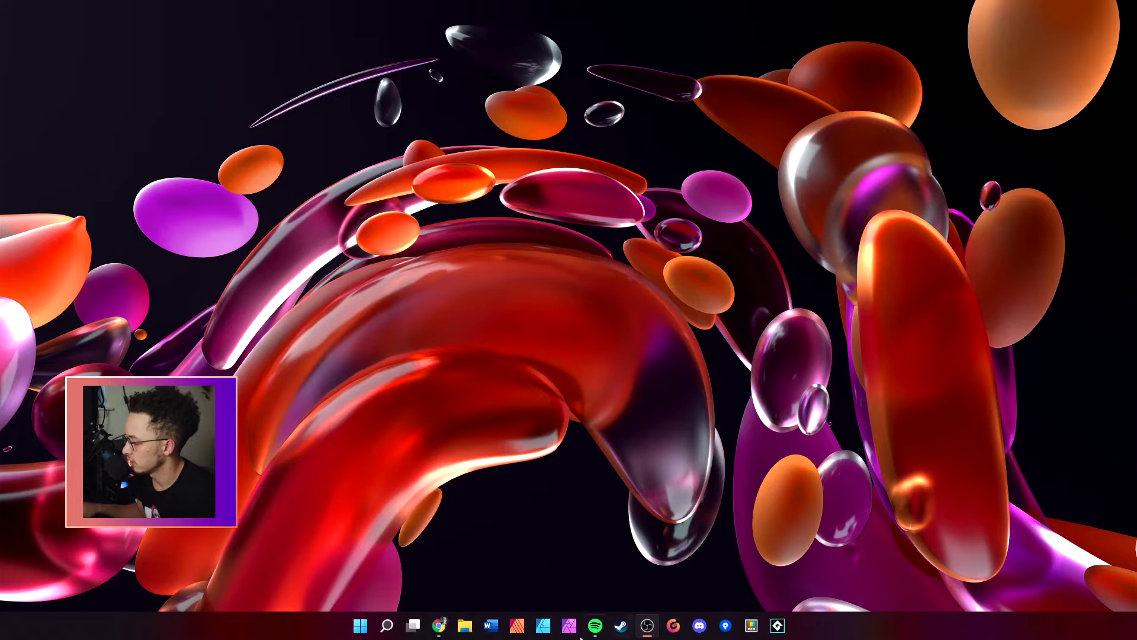
Step: Launch Blender from Windows search and start a new 2D Animation file
click(387, 625)
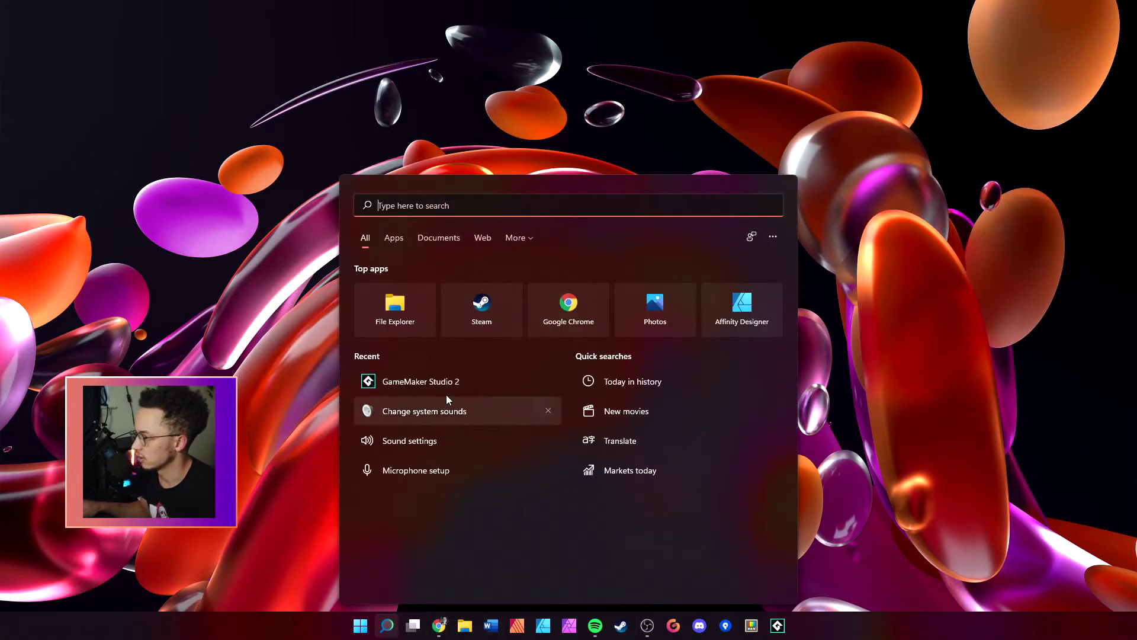
text(blender)
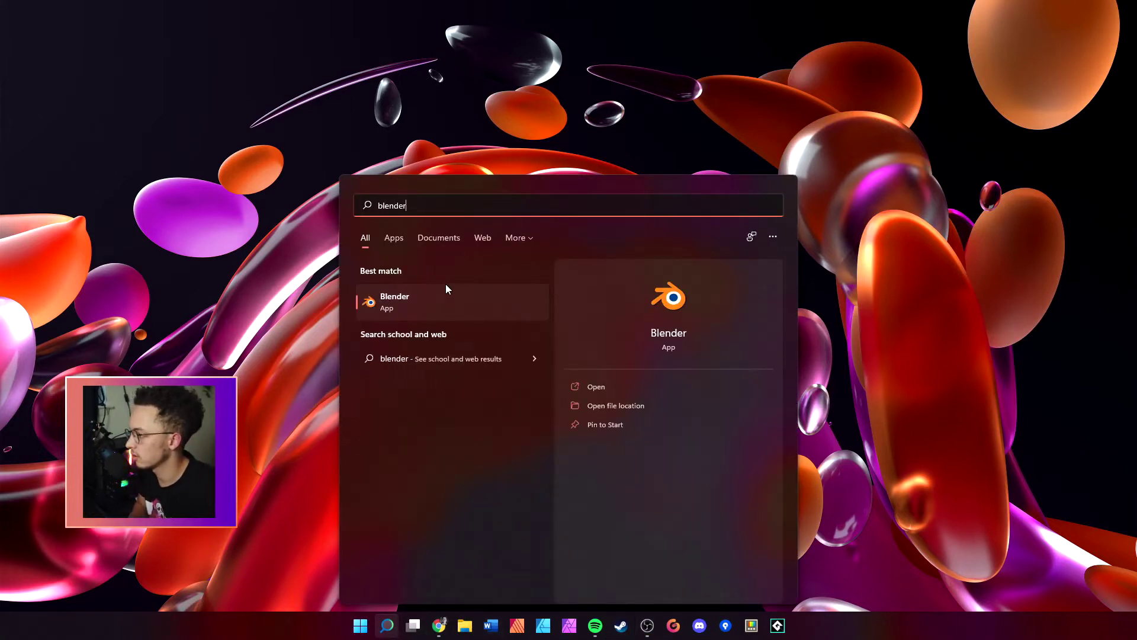
key(Return)
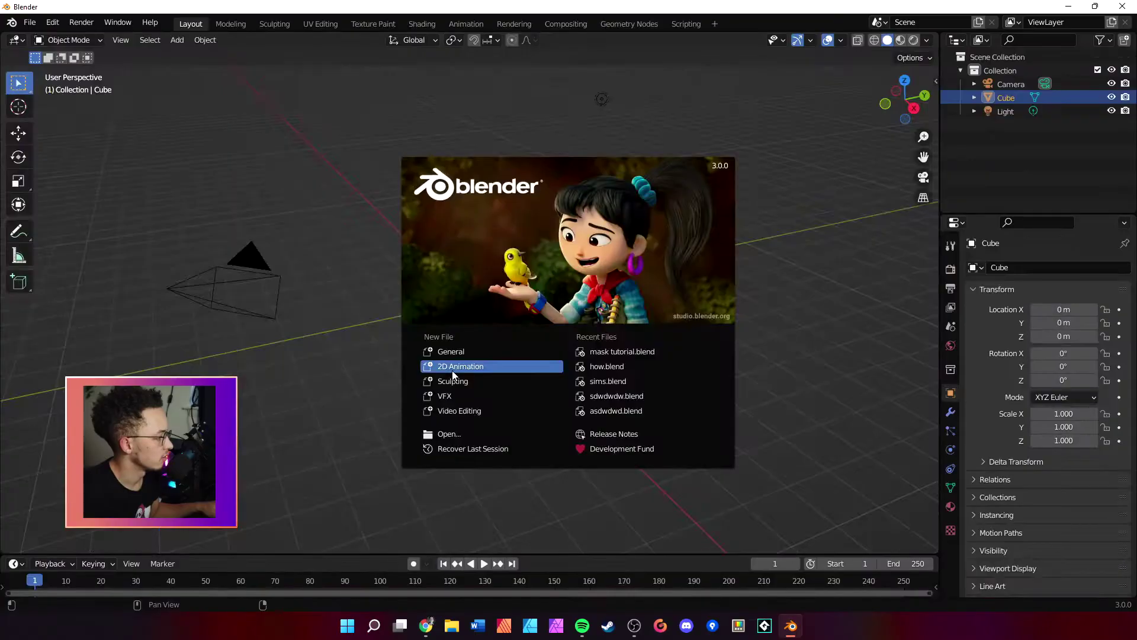
click(476, 365)
scroll(320, 247, down, 3)
scroll(348, 246, up, 3)
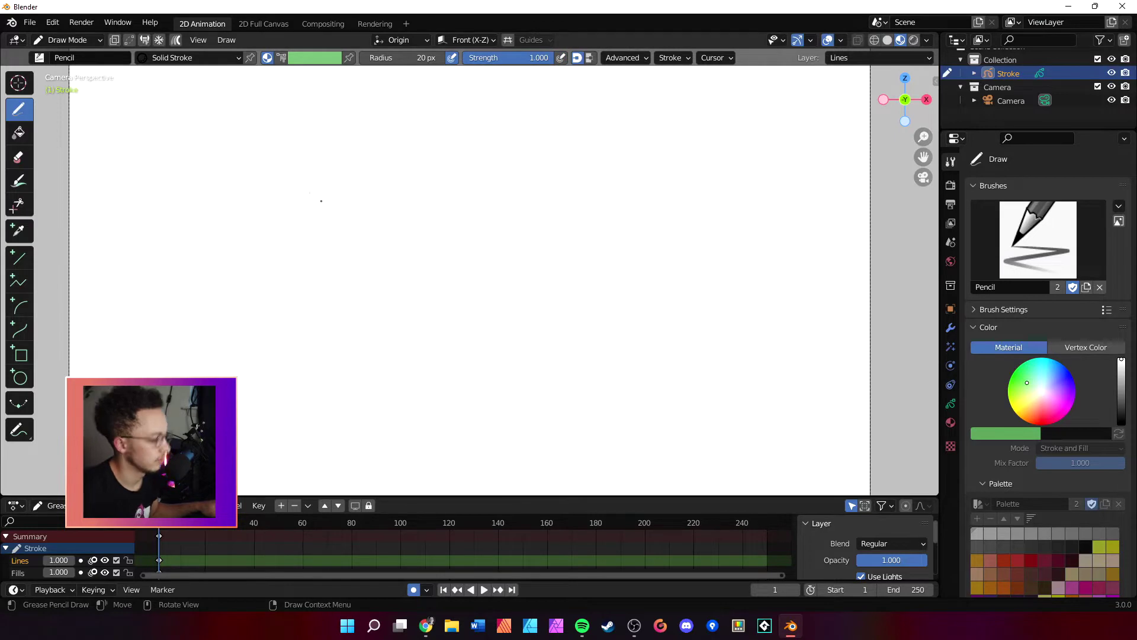
Step: Set the brush radius to 65 px and draw the head, two eyes and a smile
key(f)
click(370, 145)
mouse_move(373, 147)
mouse_down()
mouse_move(425, 319)
mouse_move(503, 160)
mouse_move(445, 323)
mouse_move(422, 146)
mouse_up()
key(ctrl+z)
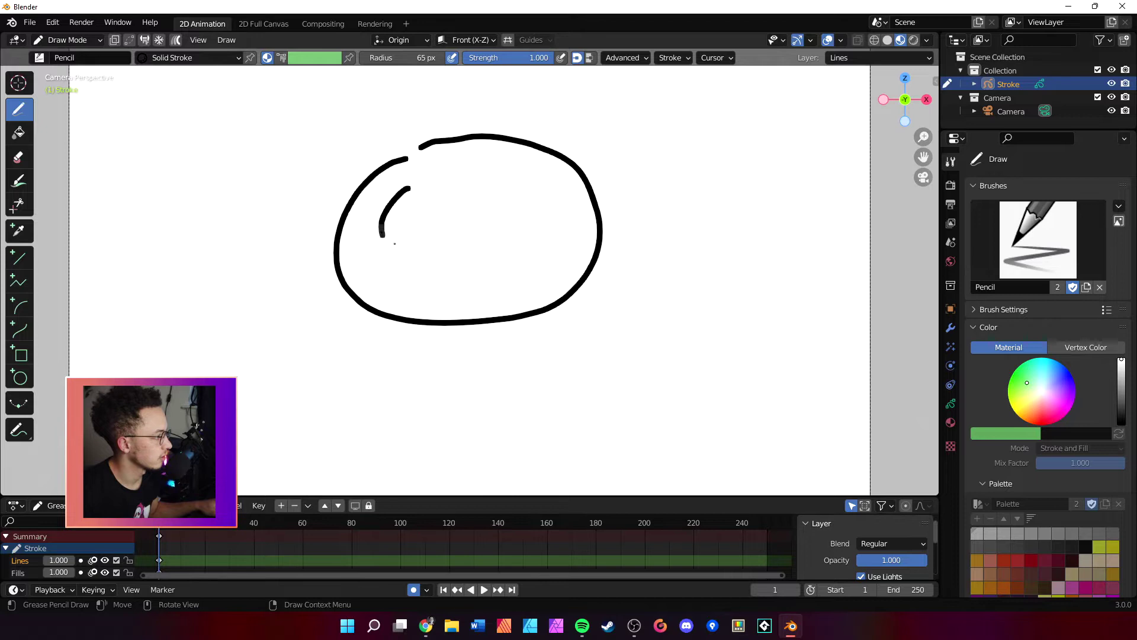
drag(394, 244, 413, 177)
drag(506, 187, 505, 175)
drag(430, 303, 493, 265)
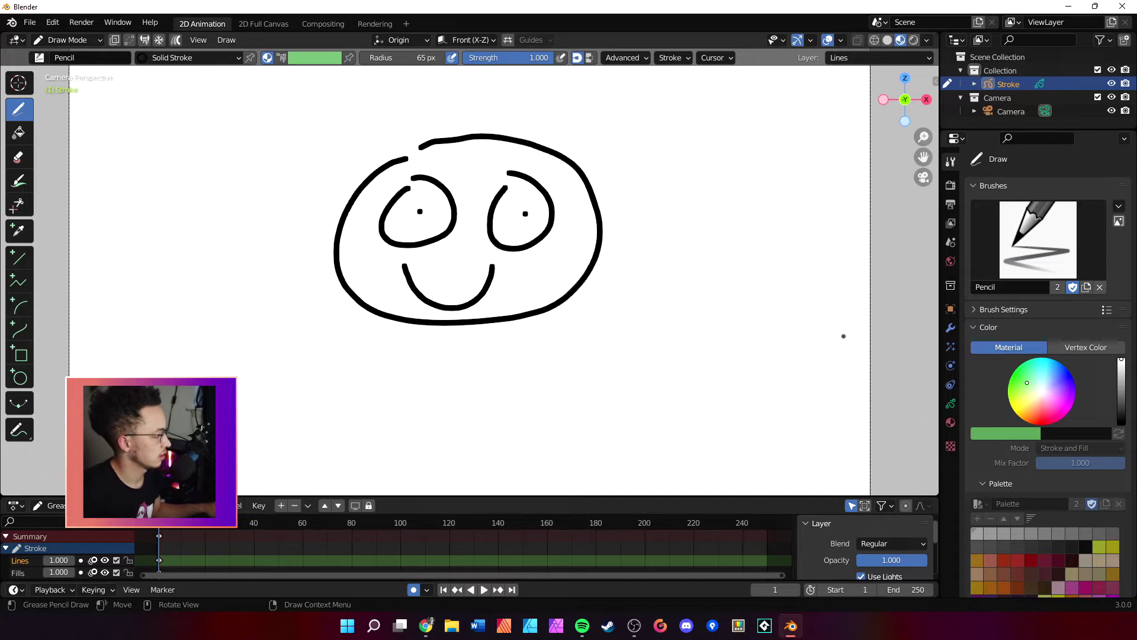
Step: In Object Data properties, add a new layer and rename it 'mask_layer'
click(952, 406)
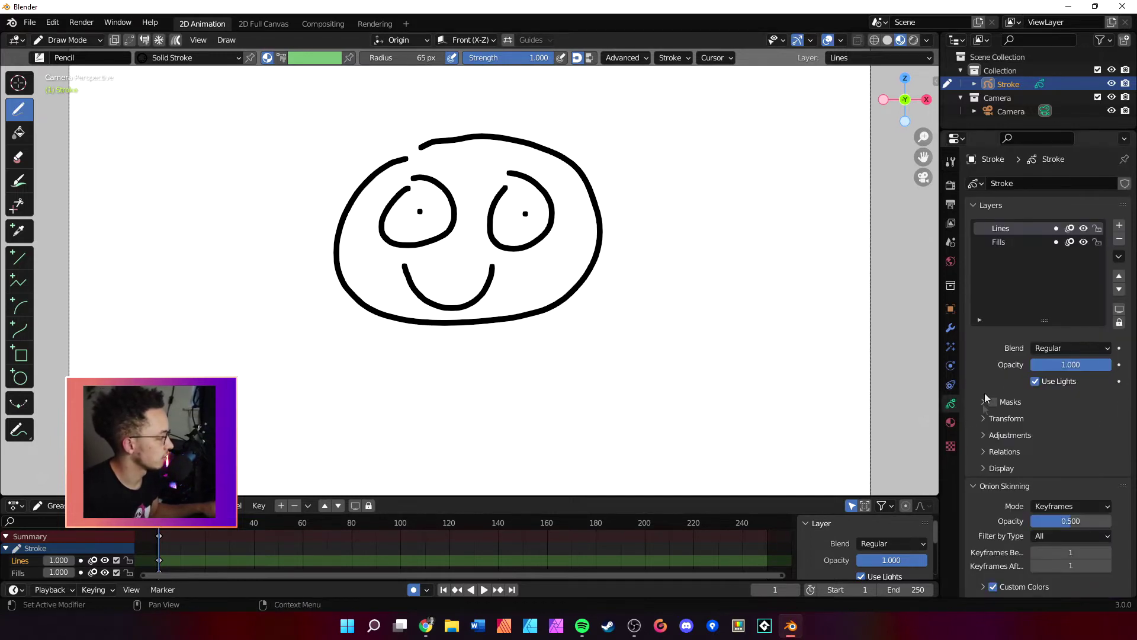
click(1119, 225)
double_click(1010, 228)
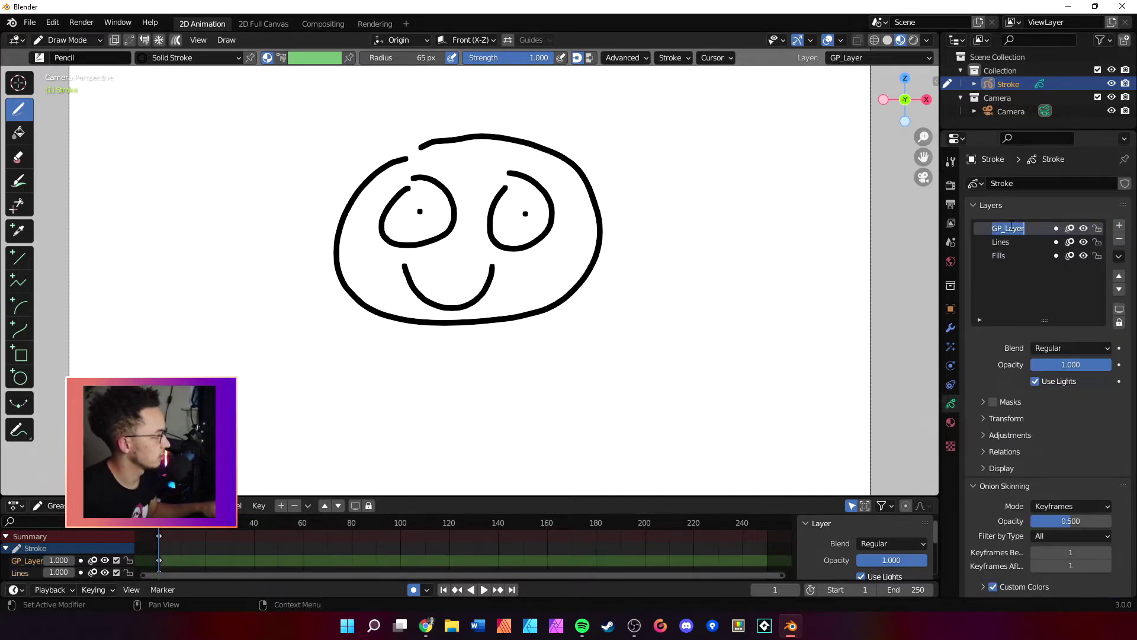
text(mask)
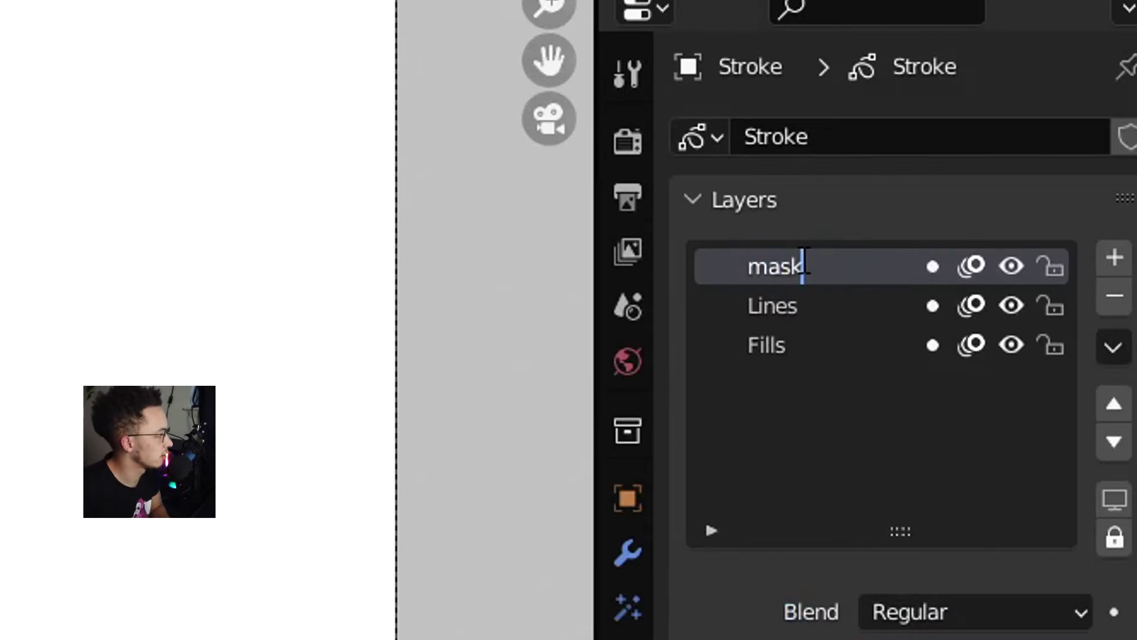
text(_layer)
key(Return)
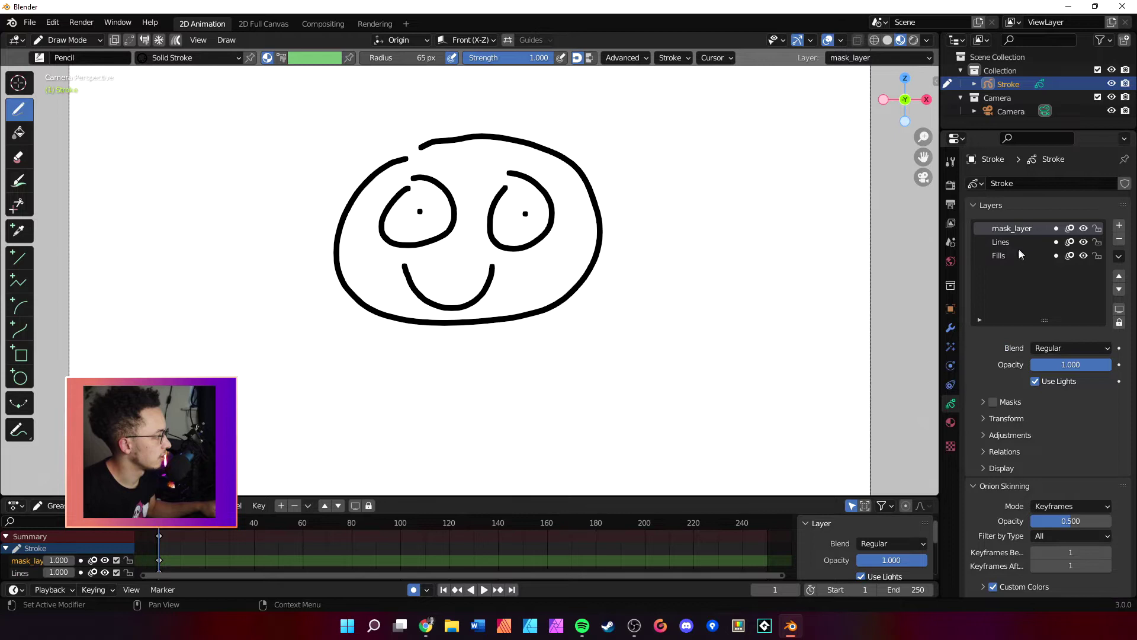
Step: Turn on Masks for the Lines layer and add mask_layer as its mask
click(1017, 243)
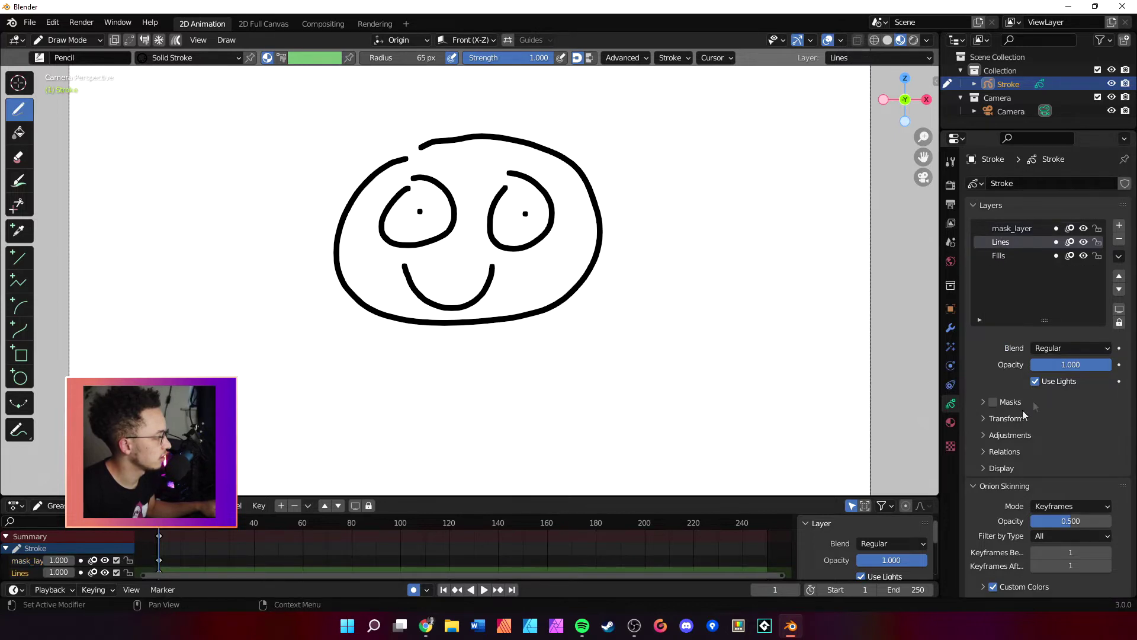
click(994, 403)
click(983, 402)
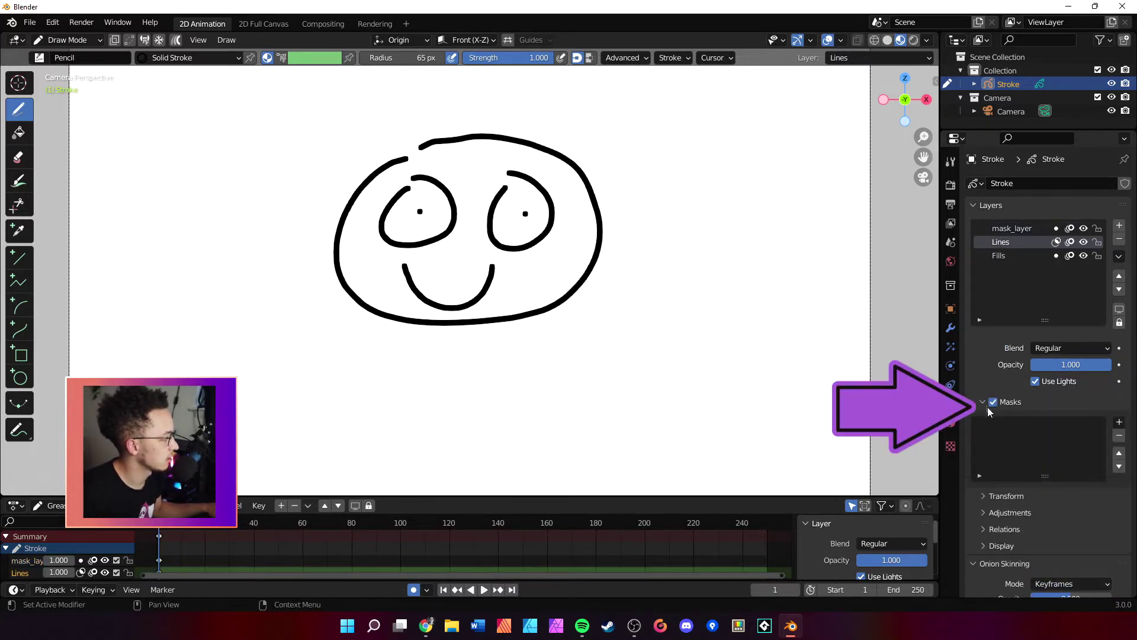
click(1119, 422)
click(1072, 451)
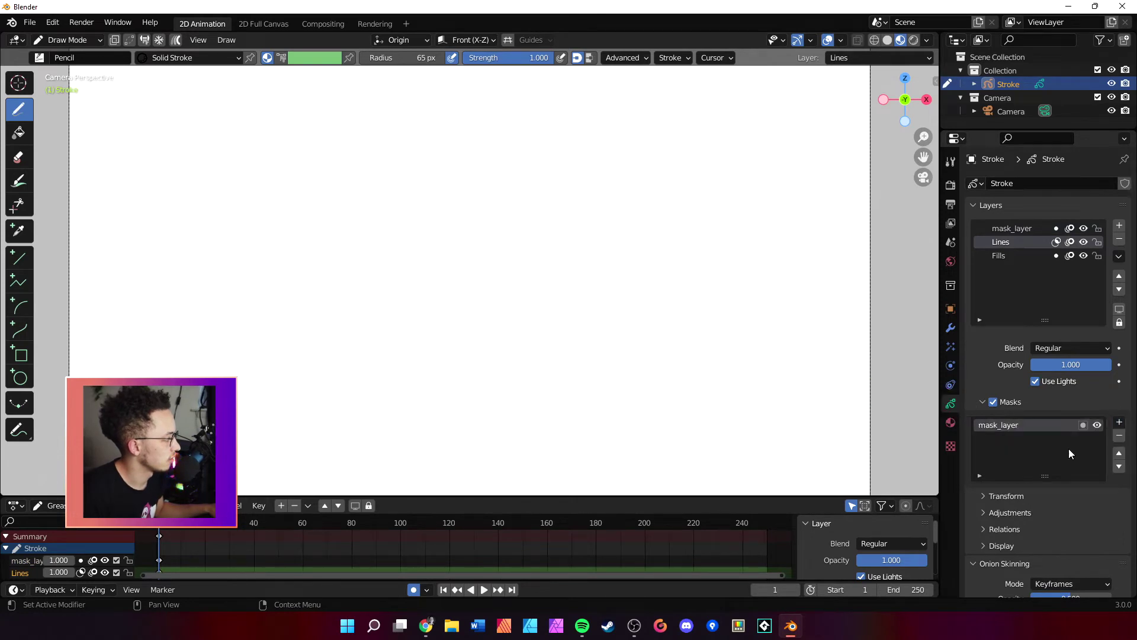
scroll(363, 272, down, 4)
scroll(372, 265, up, 2)
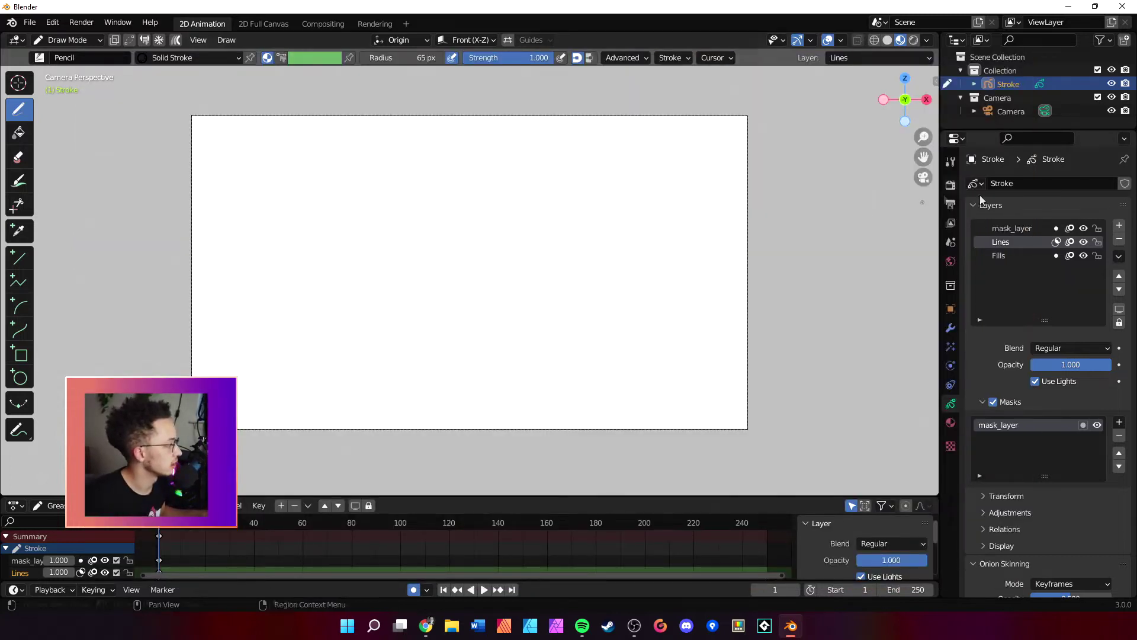
Step: Invert the mask_layer mask on the Lines layer so the face reappears
click(1084, 426)
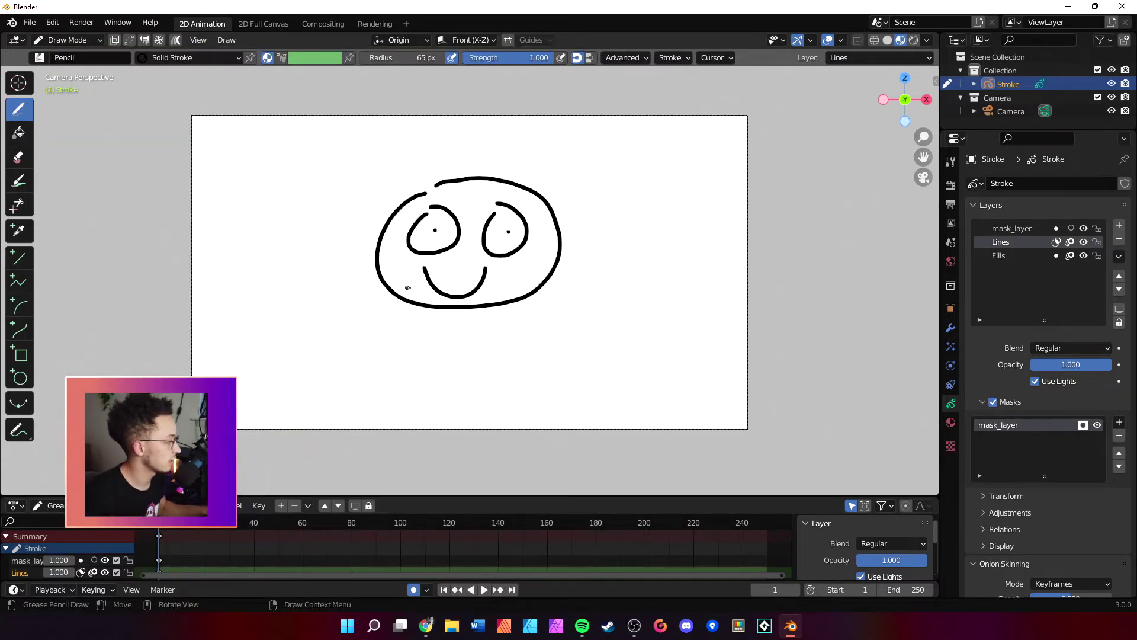
Step: Enable Transparent under Render properties Film, test-render, and select the Box tool
click(950, 188)
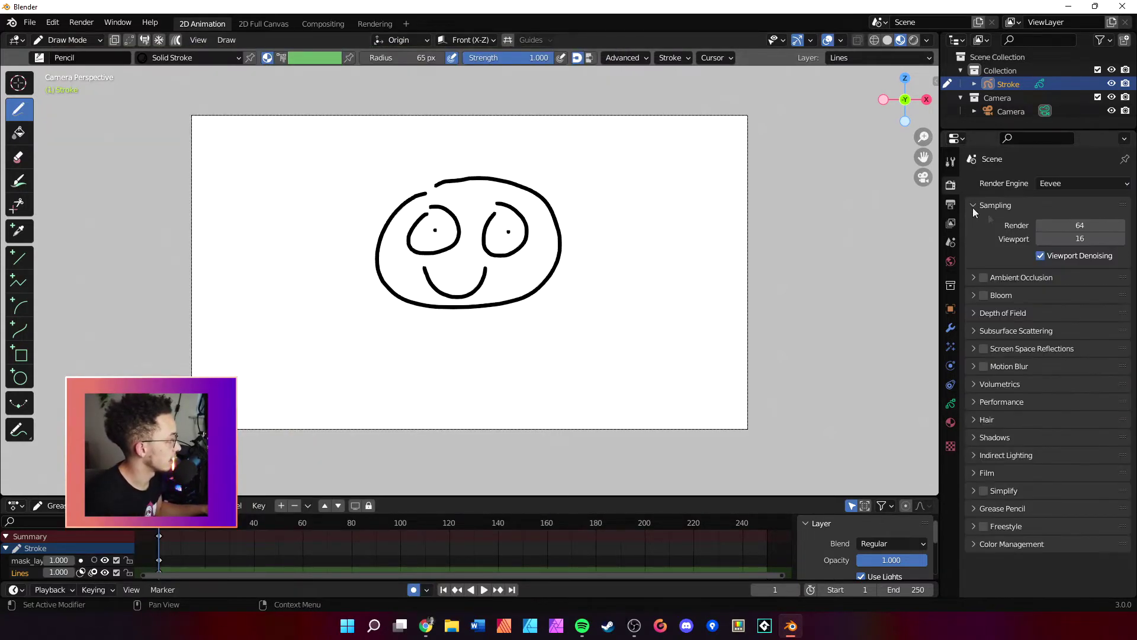
click(981, 473)
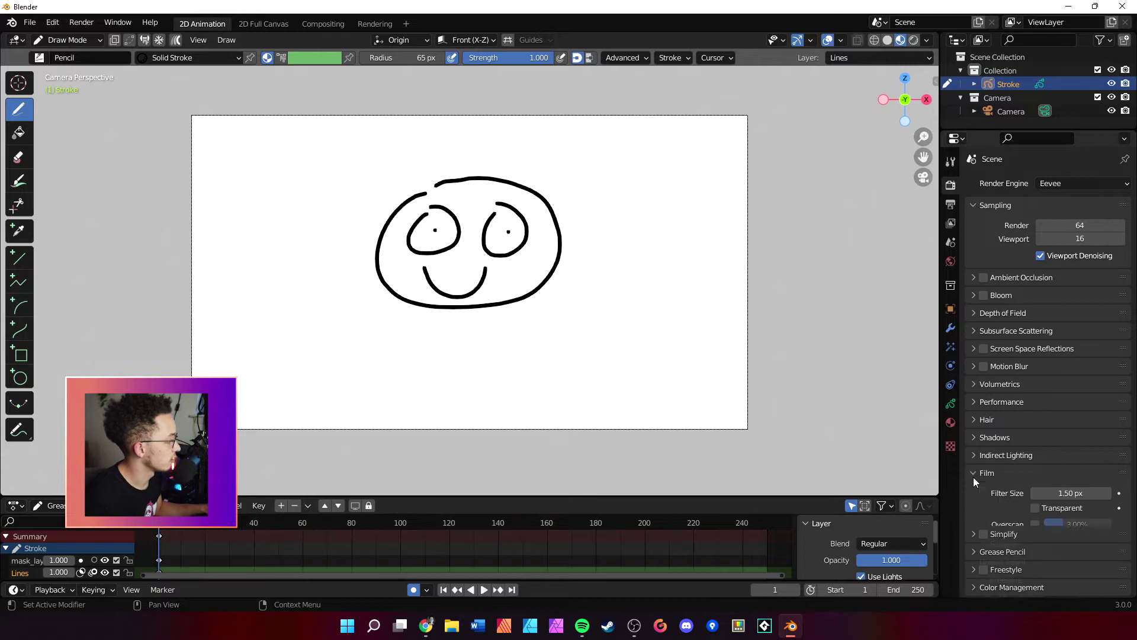
click(1035, 508)
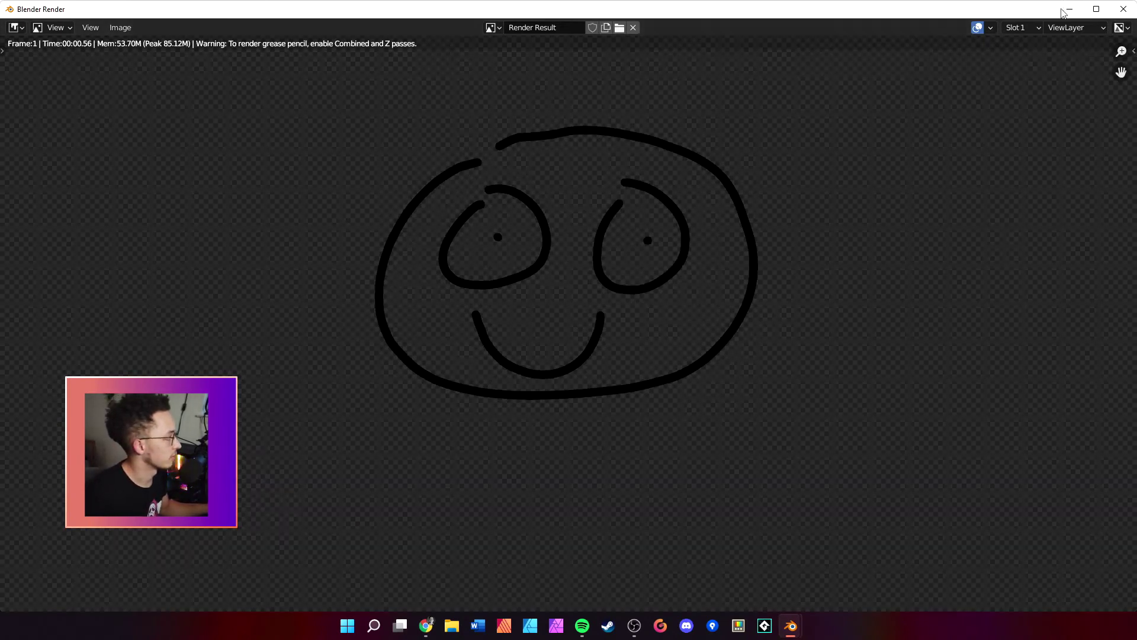
click(1076, 8)
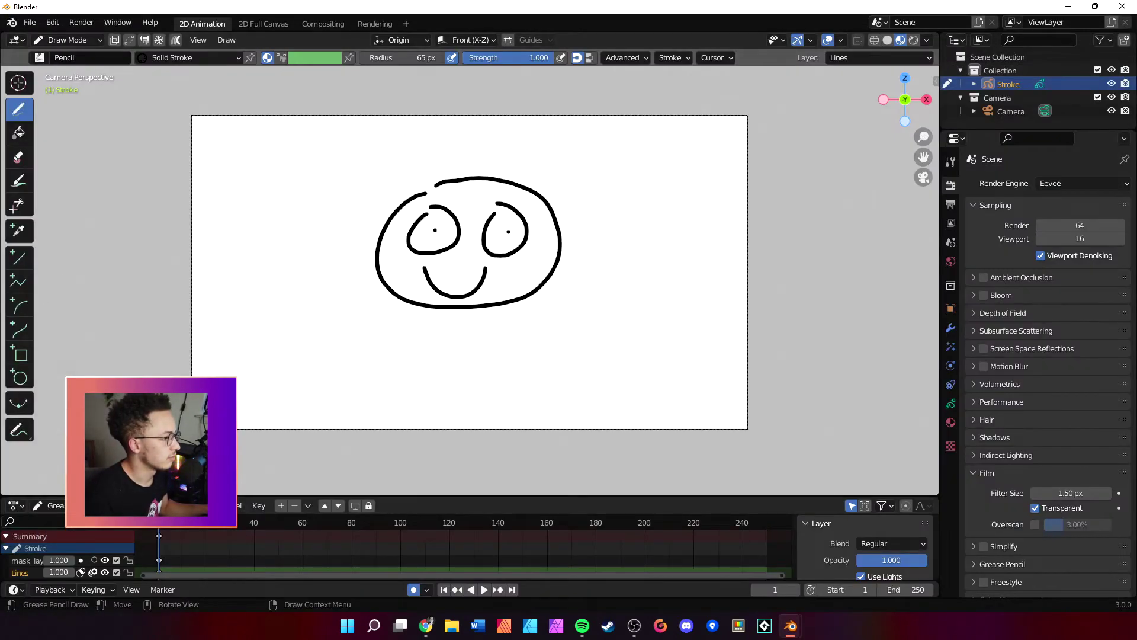
click(21, 354)
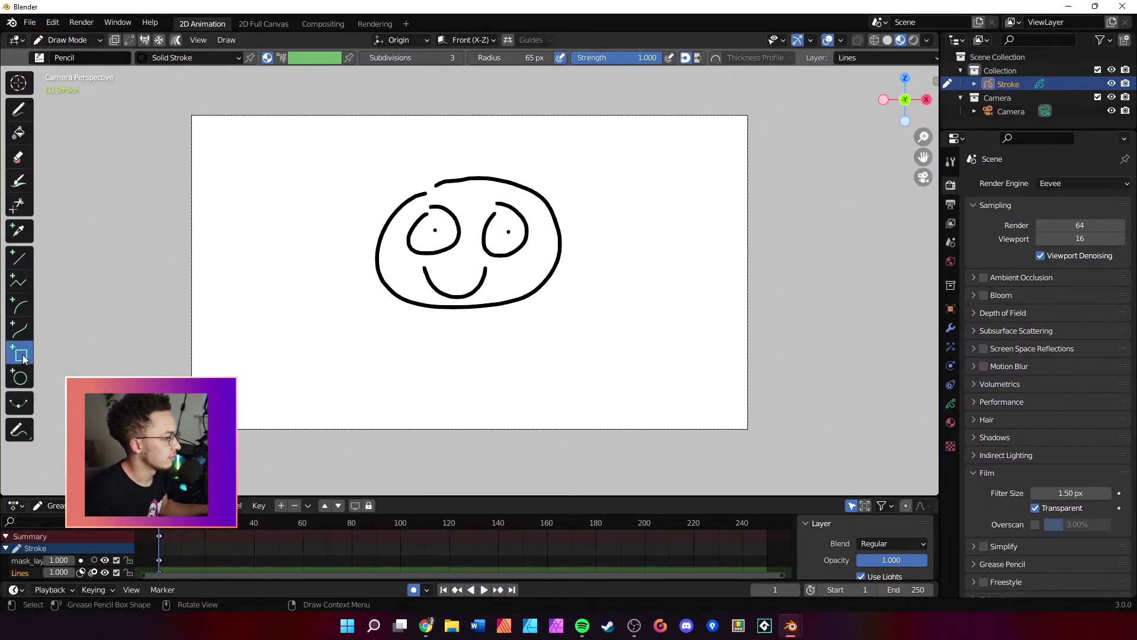
Step: Add a new material slot with a new material named 'mask material'
click(951, 422)
click(1124, 185)
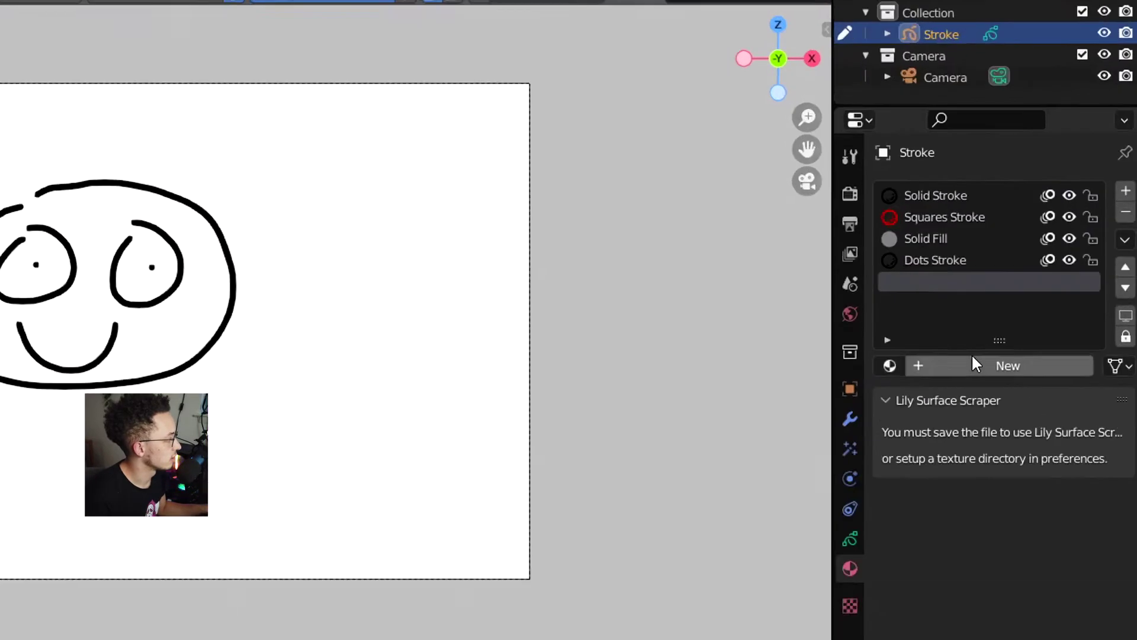
click(1028, 295)
ctrl+scroll(1023, 243, up, 1)
double_click(1026, 241)
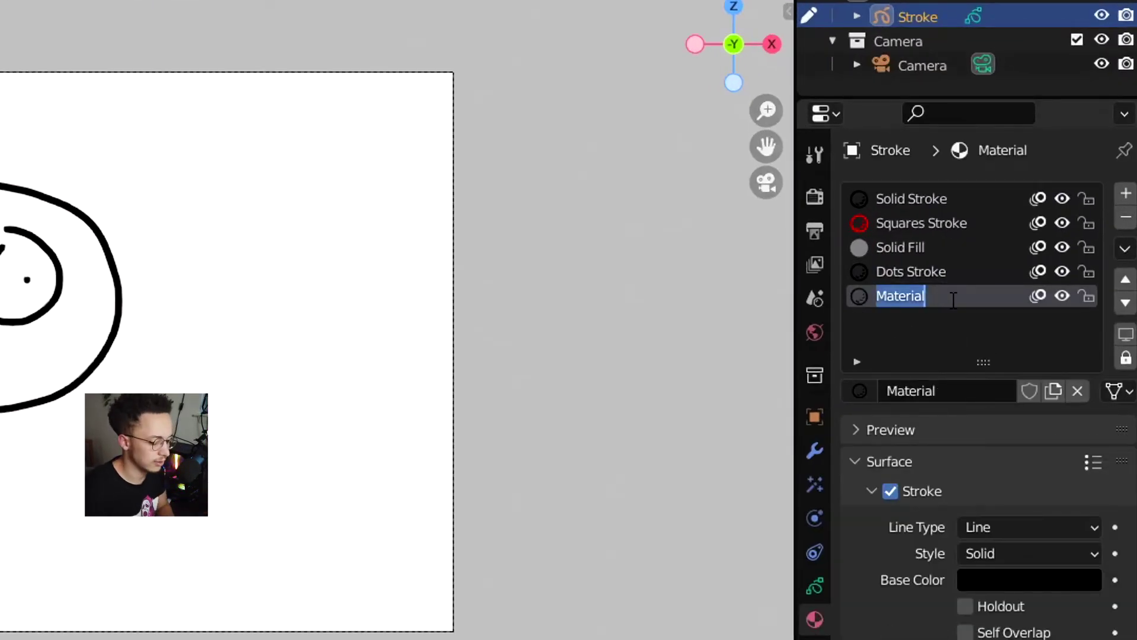
text(mask materi)
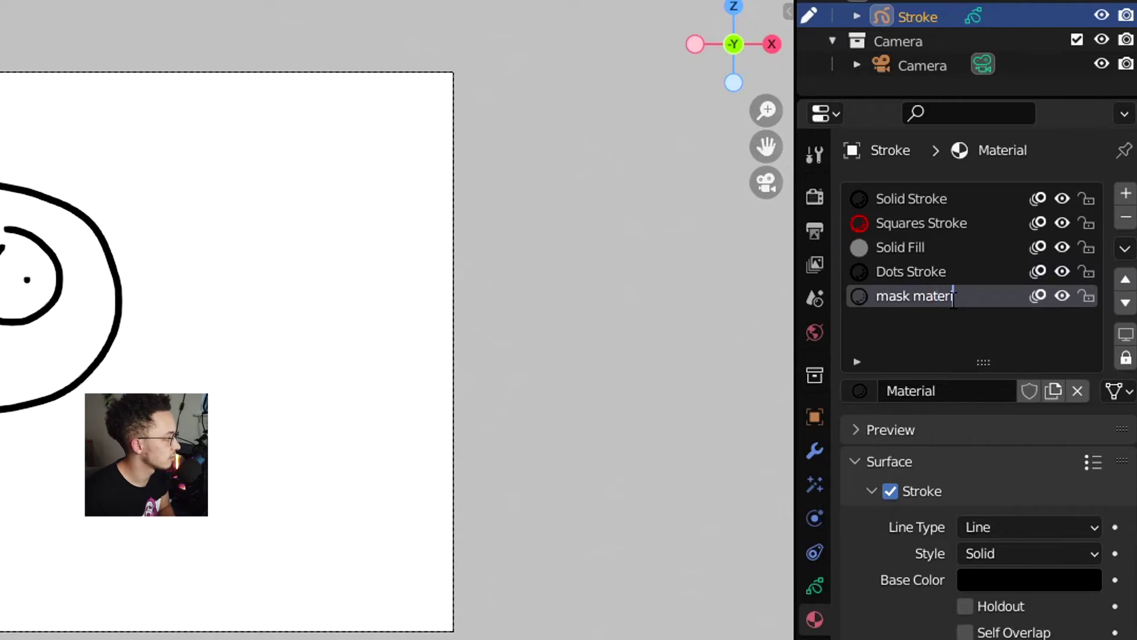
text(al)
key(Return)
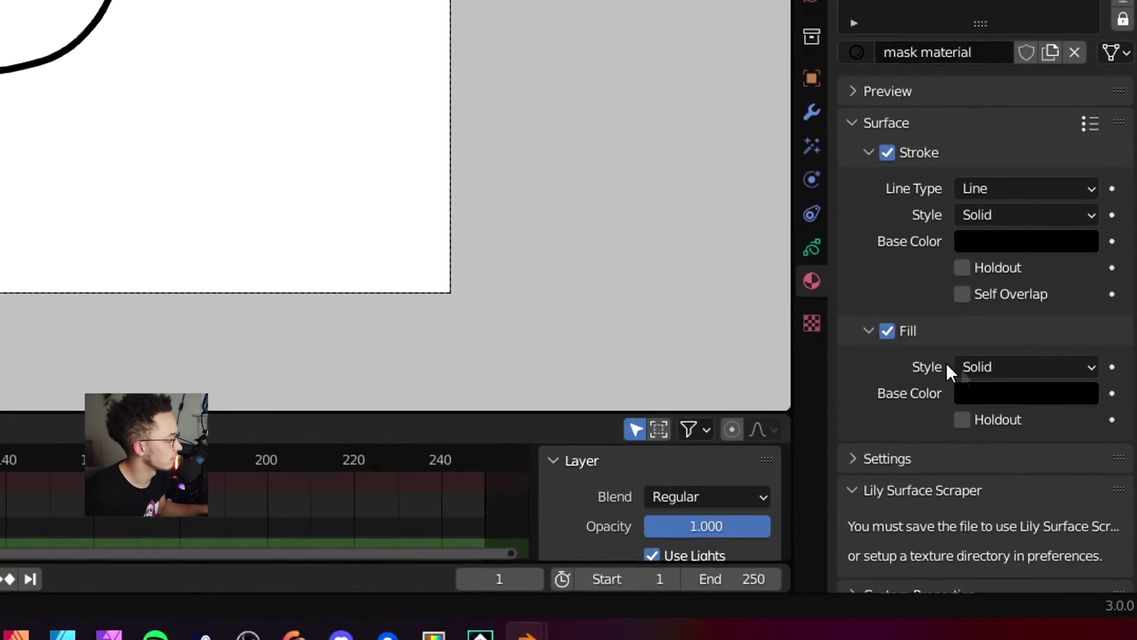
Step: Make the mask material's Fill and Stroke base colours white
click(993, 391)
drag(1078, 229, 1082, 46)
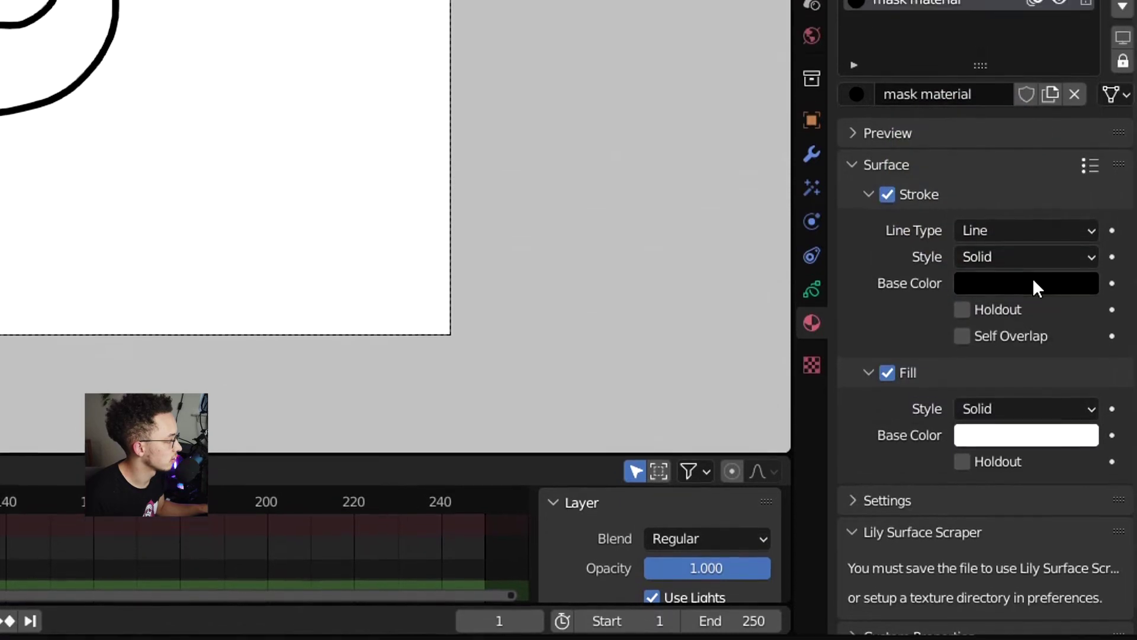
click(1030, 241)
drag(1082, 204, 1081, 24)
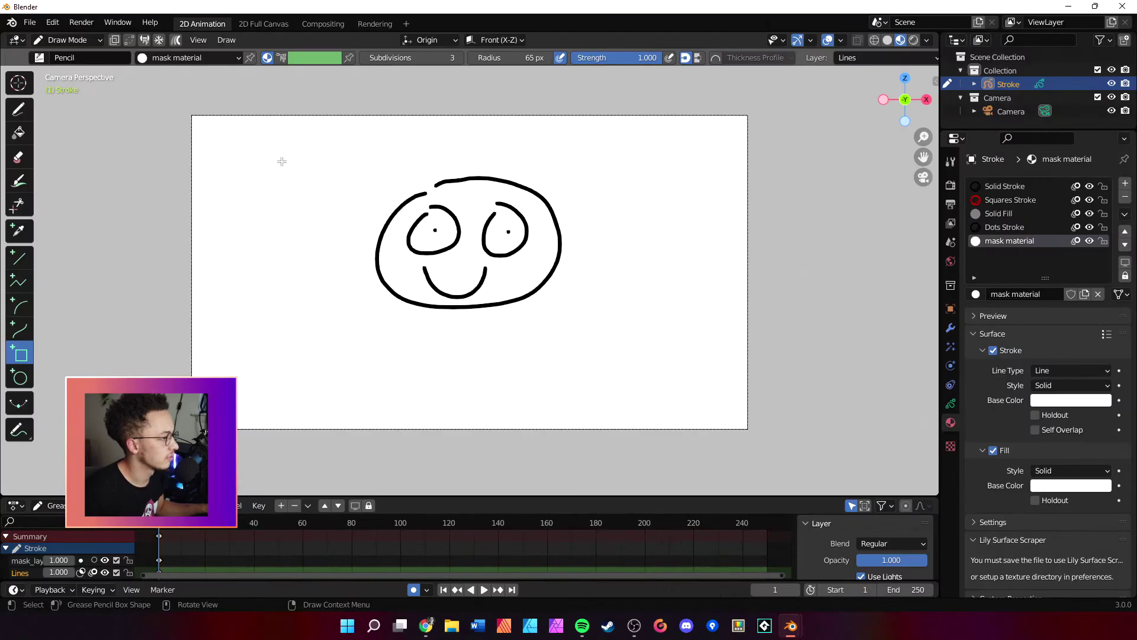
Step: Draw a white rectangle over the face and render the frame with F12
drag(293, 140, 637, 307)
key(Return)
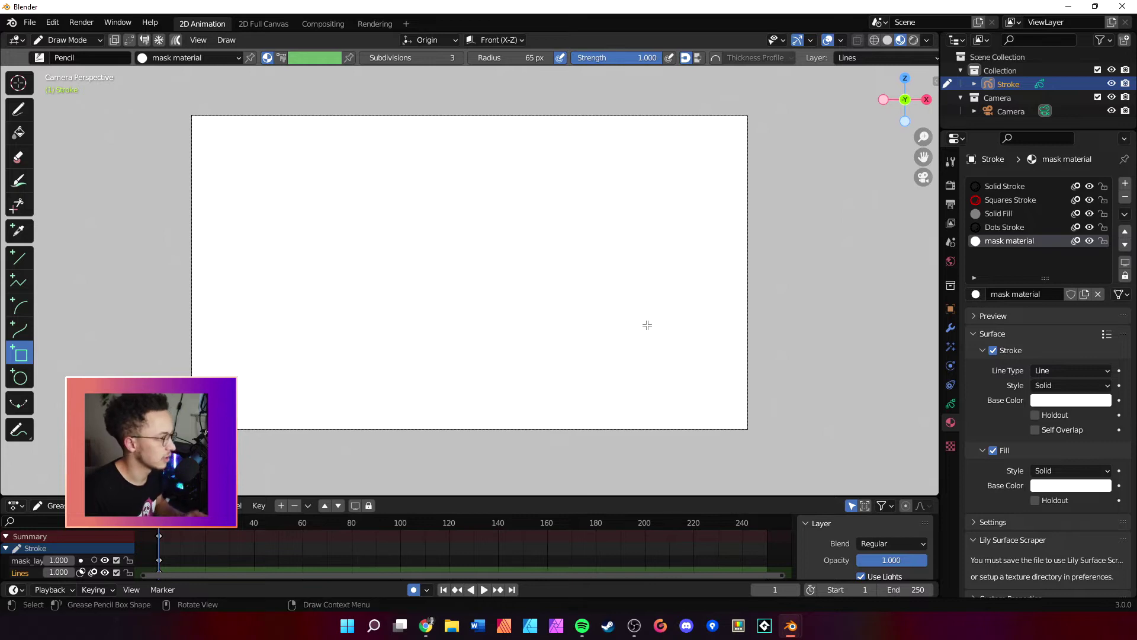
key(F12)
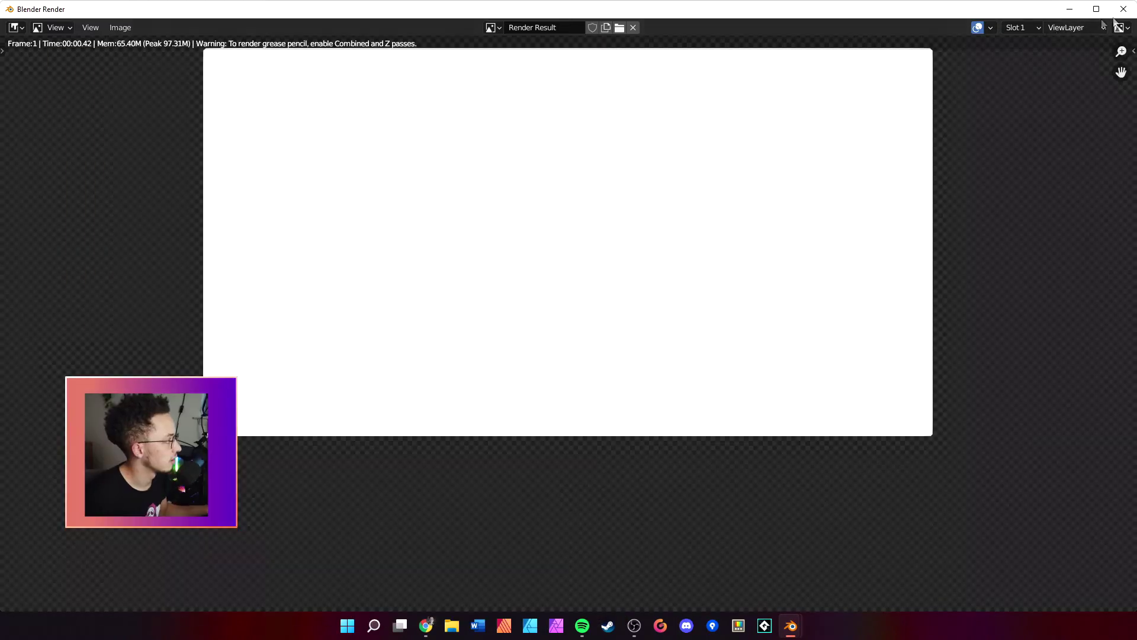
Step: Close the render window and show the Stroke object's layers and Masks panel
click(1124, 9)
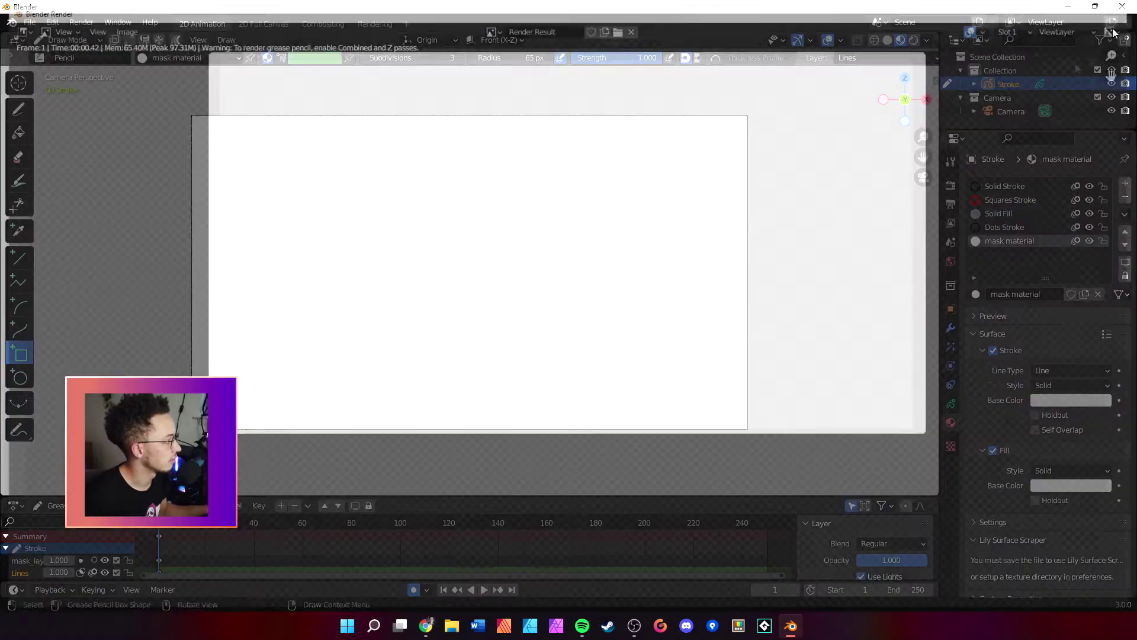
click(951, 404)
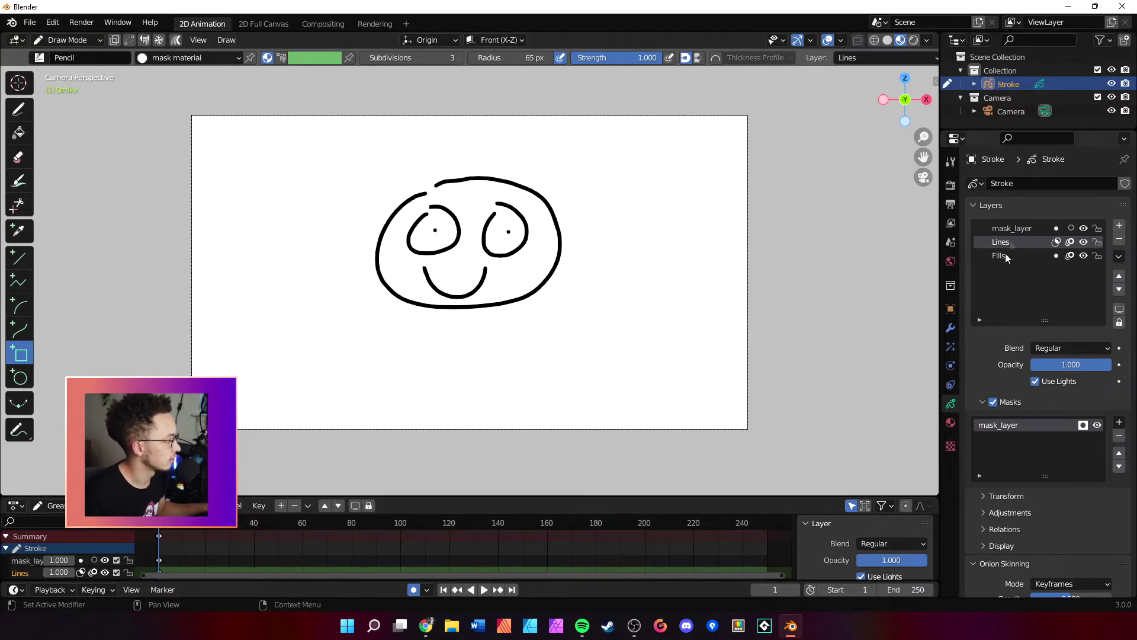
Step: On mask_layer, draw a rectangle covering the face, then lock the Lines and Fills layers
click(1012, 229)
drag(308, 149, 640, 336)
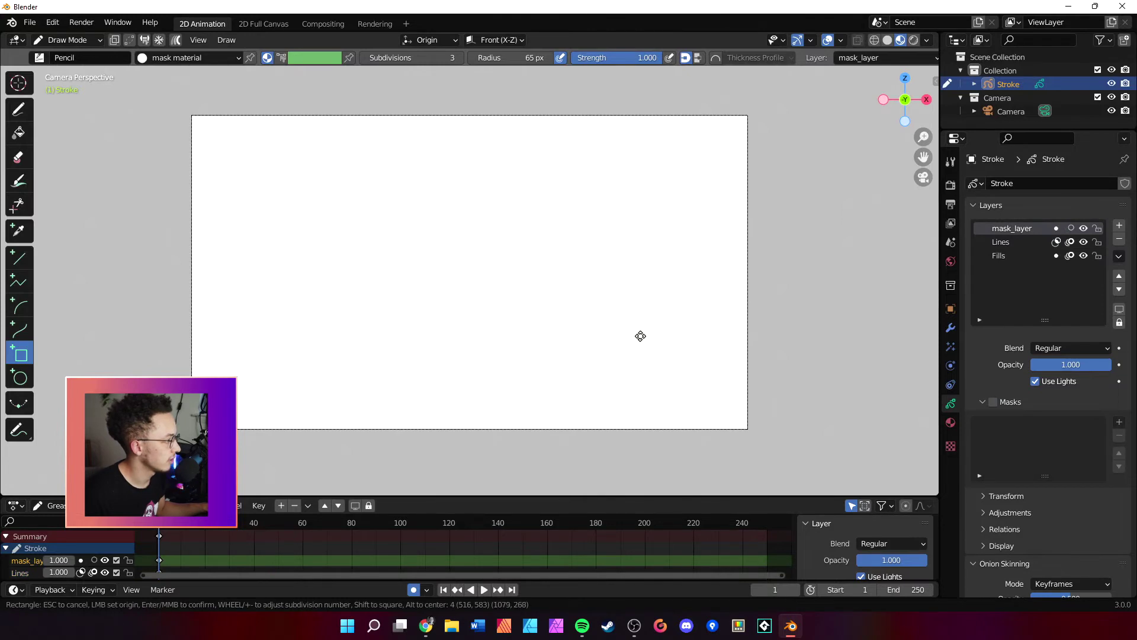
key(Return)
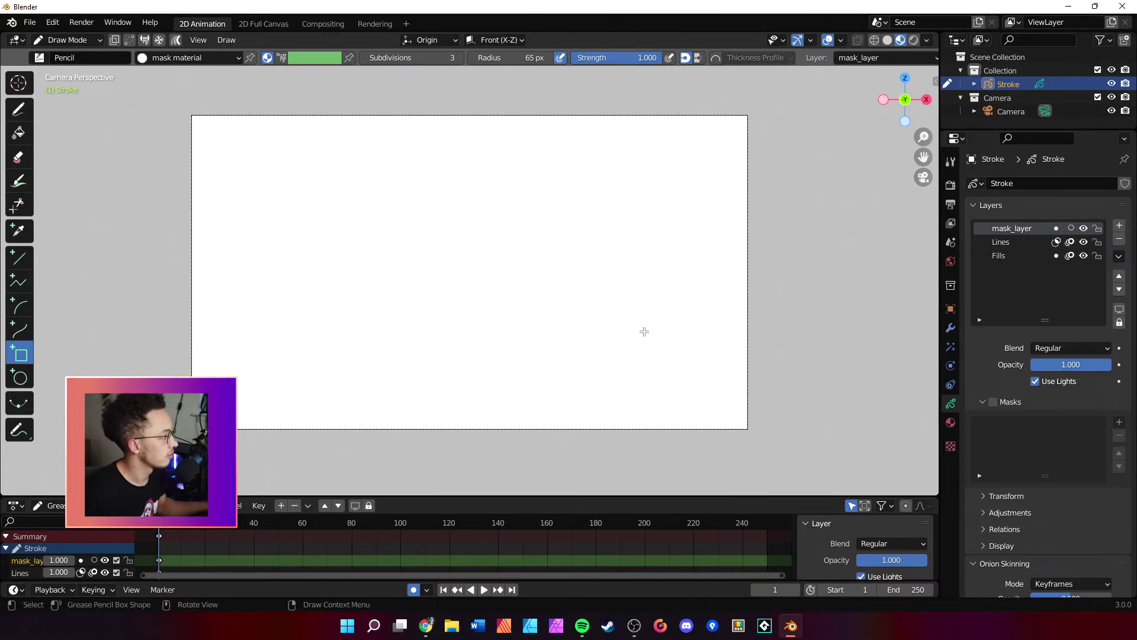
click(1097, 242)
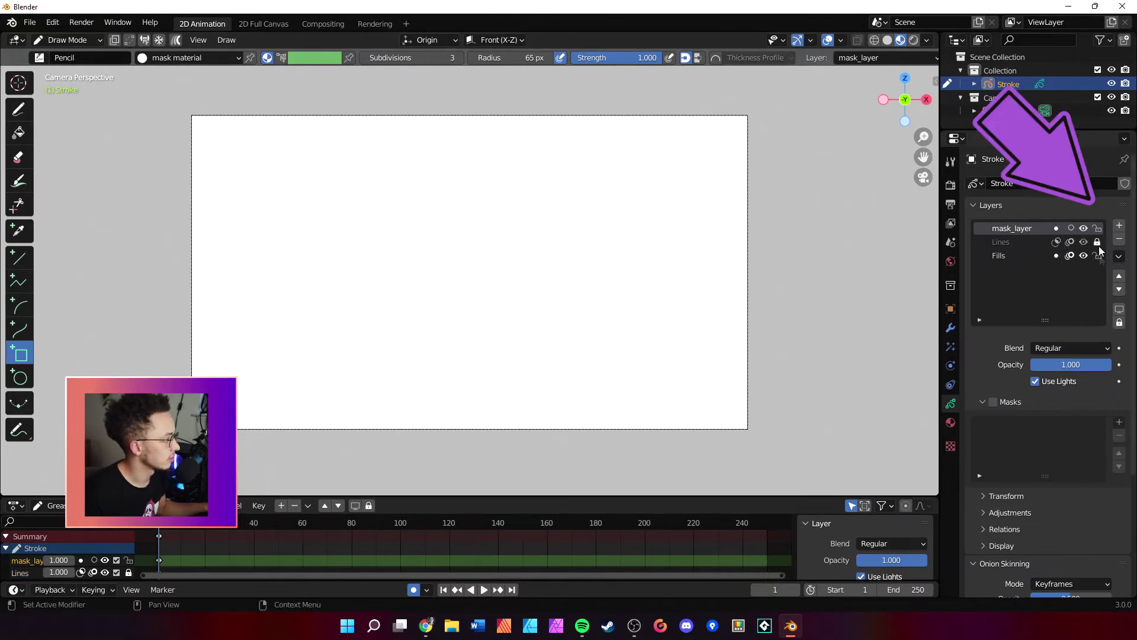
click(1098, 256)
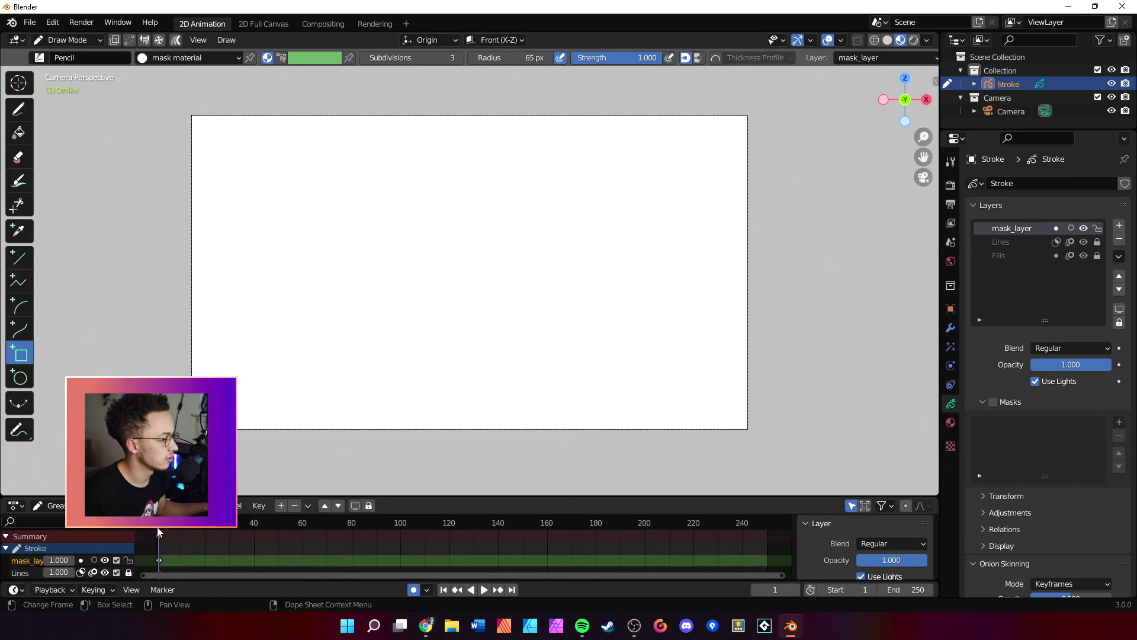
Step: At frame 40, in Edit Mode, move the mask rectangle along X off the face
click(254, 528)
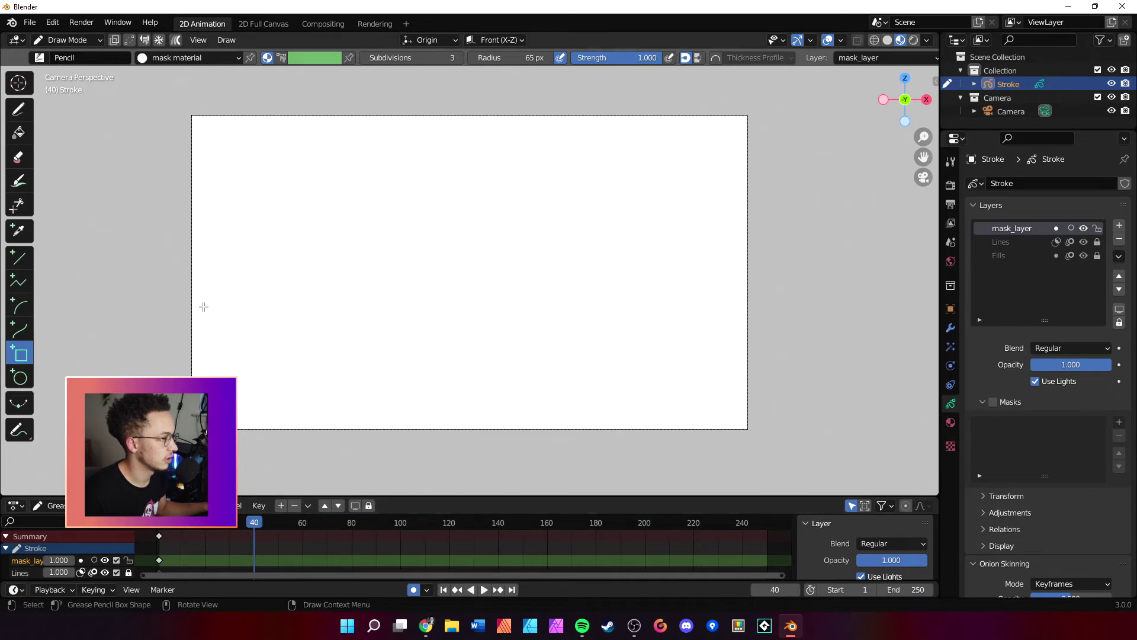
click(68, 40)
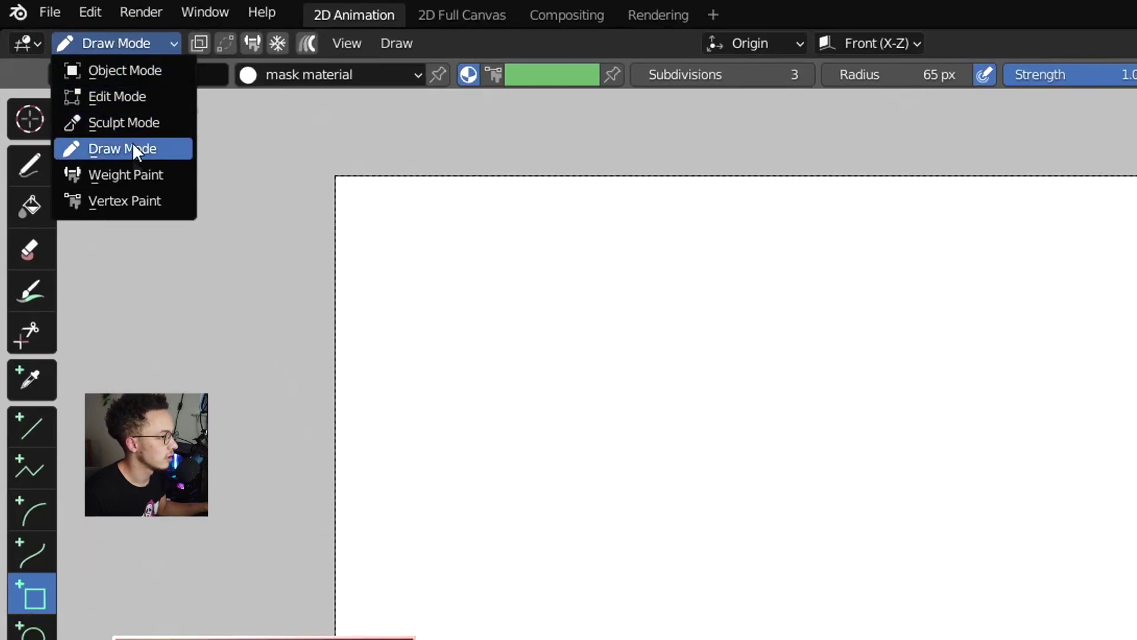
click(83, 71)
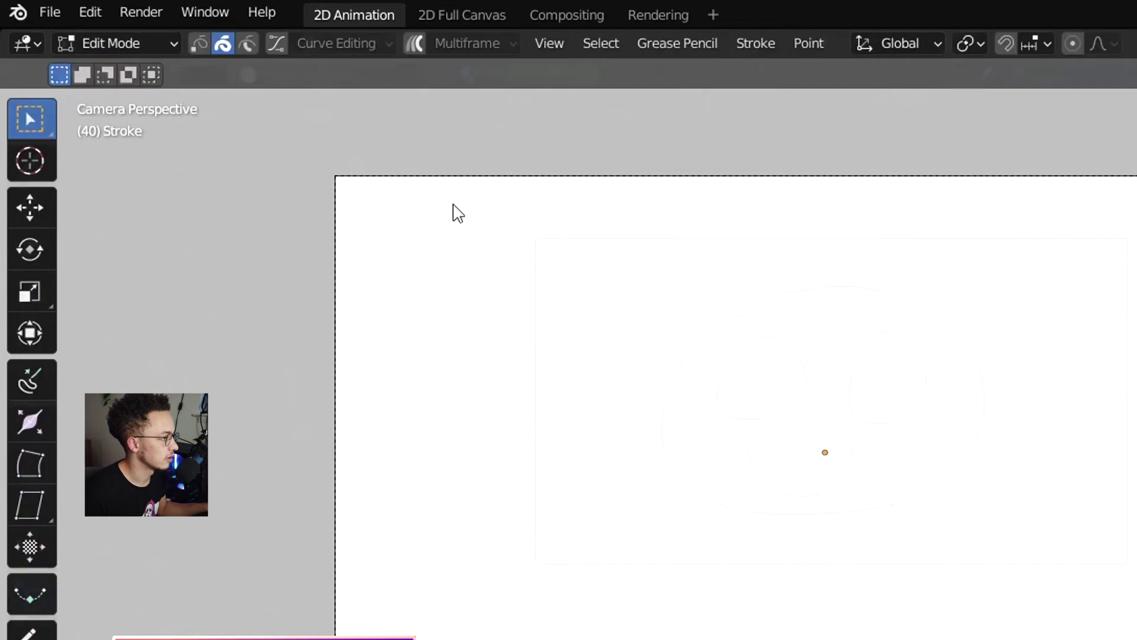
mouse_move(477, 206)
mouse_down()
mouse_move(673, 320)
mouse_move(675, 347)
mouse_up()
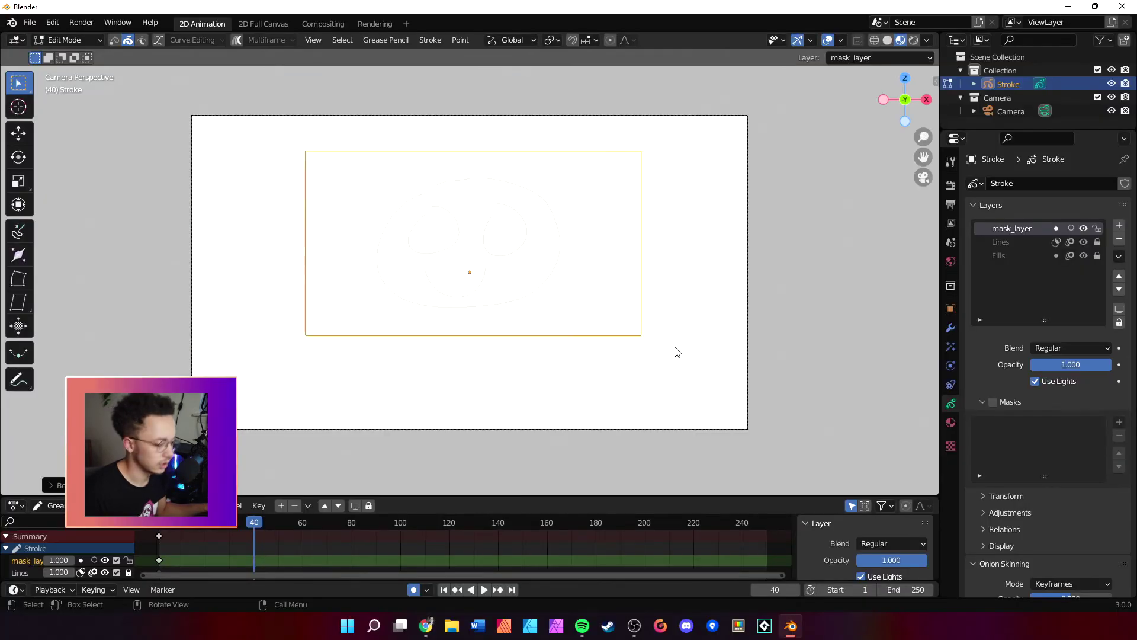
key(g)
key(x)
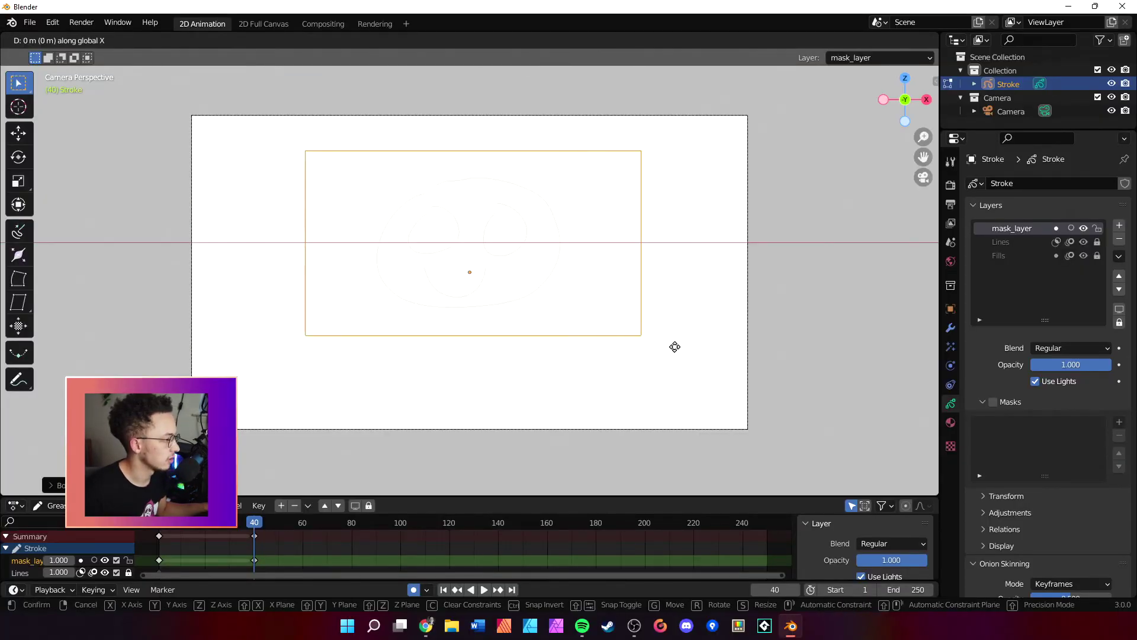
click(40, 352)
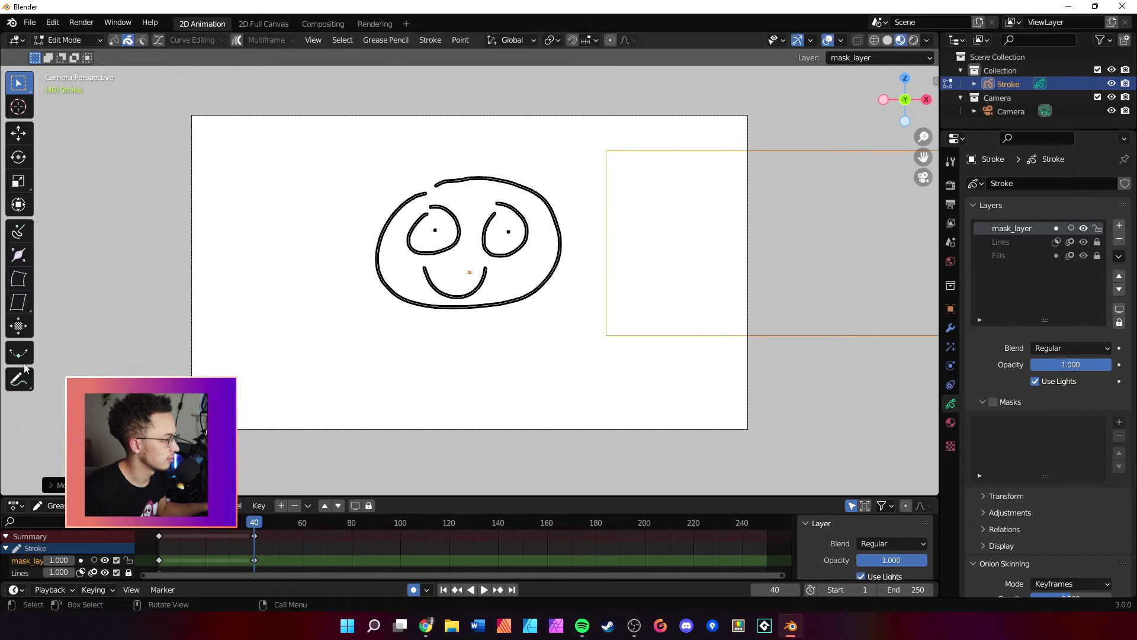
Step: Return to Draw Mode and play the animation
click(65, 40)
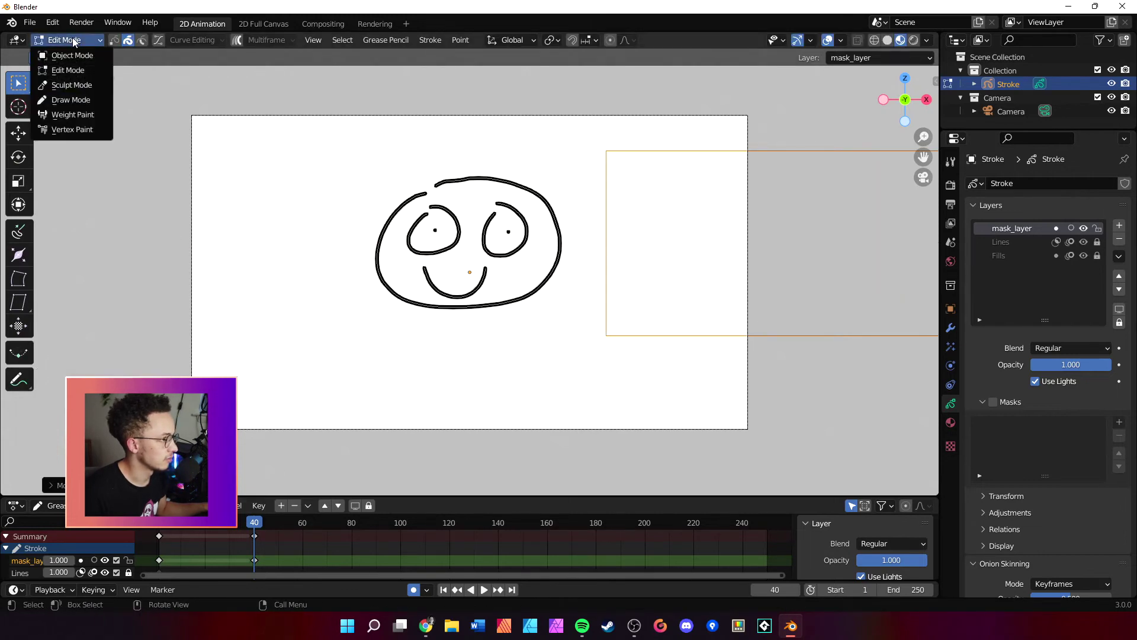
click(71, 99)
key(space)
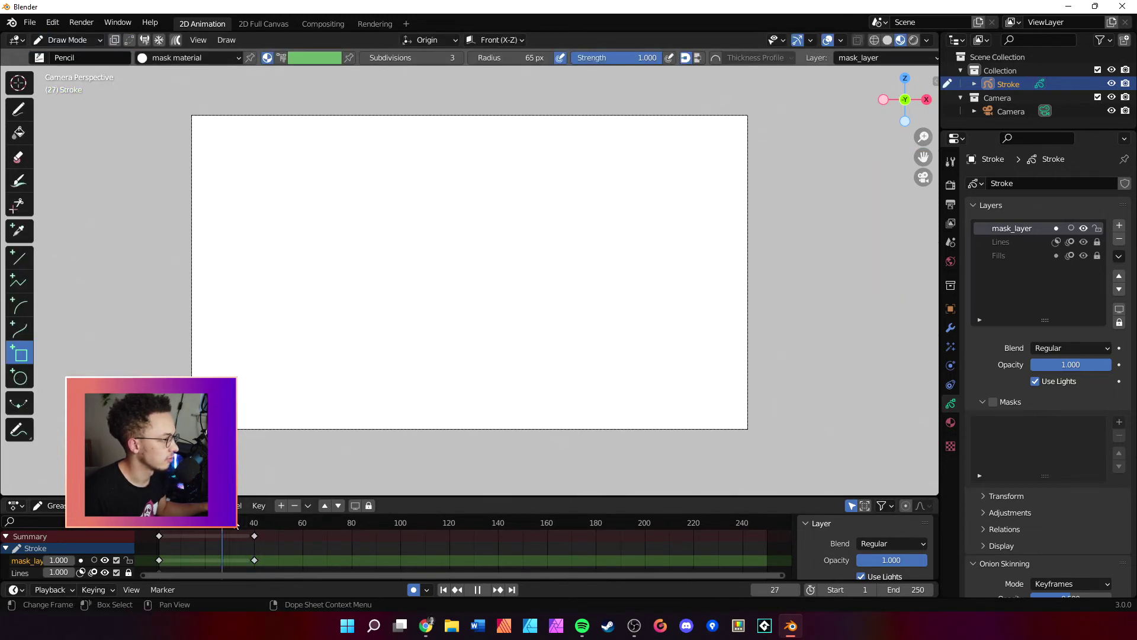
Step: From frame 26, run Interpolate Sequence to fill the mask rectangle's in-betweens, then preview playback
click(255, 522)
drag(255, 522, 219, 522)
click(228, 41)
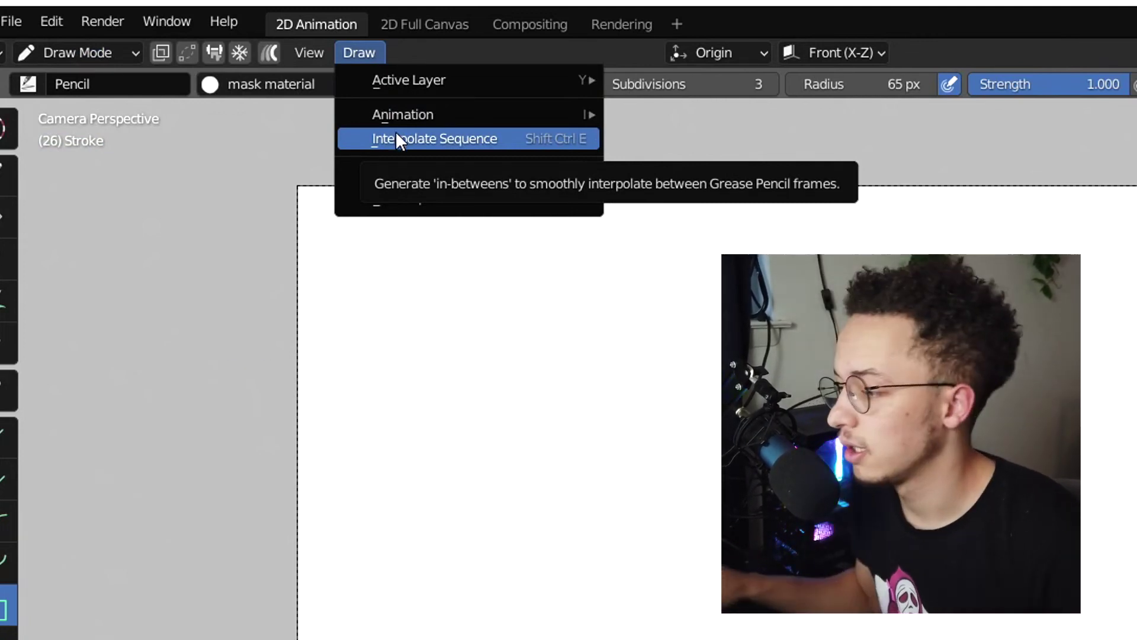
click(394, 139)
click(351, 52)
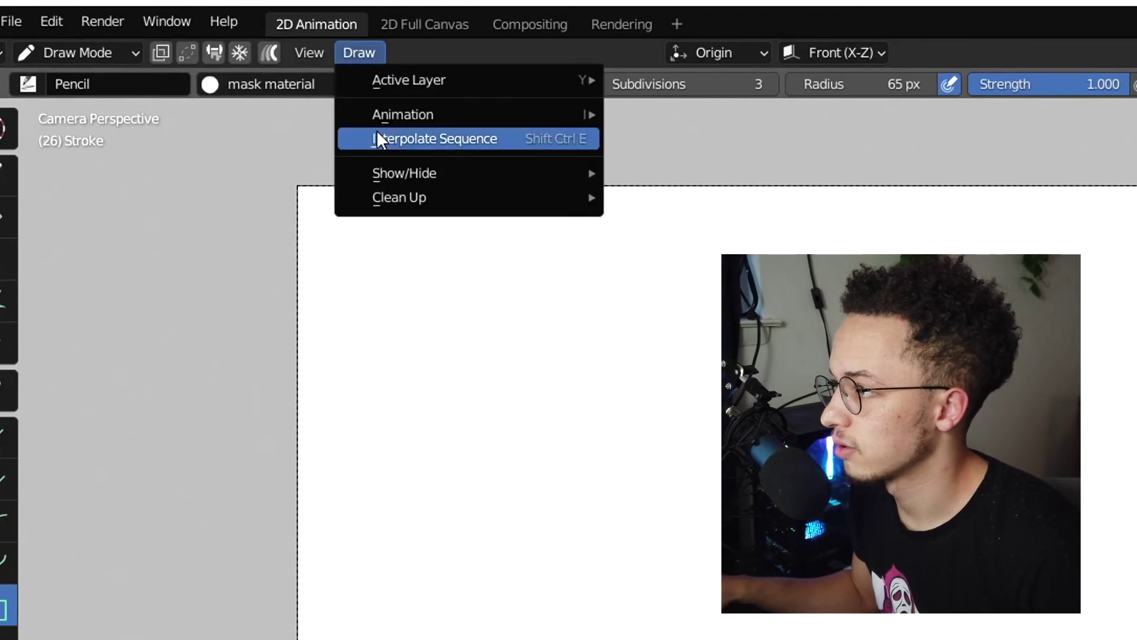
click(376, 135)
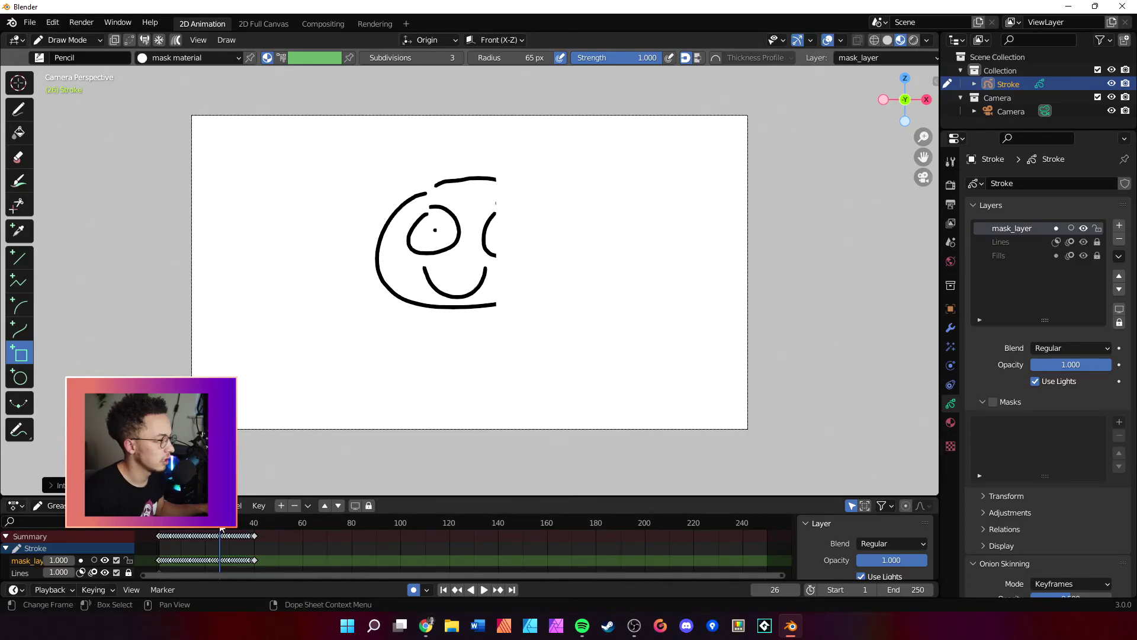
key(space)
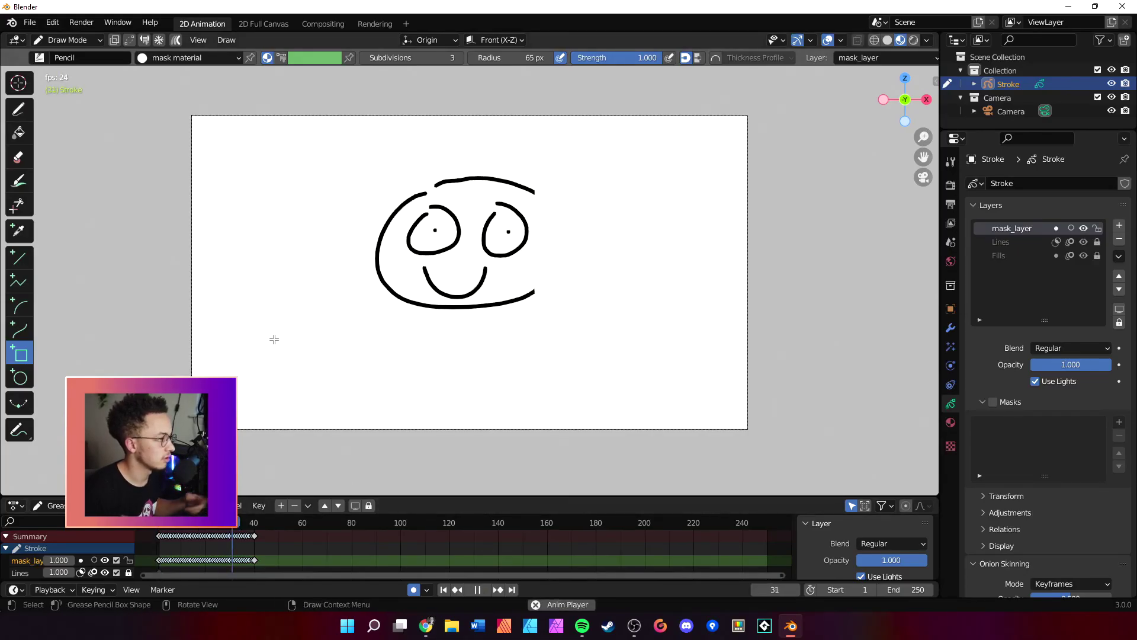
key(space)
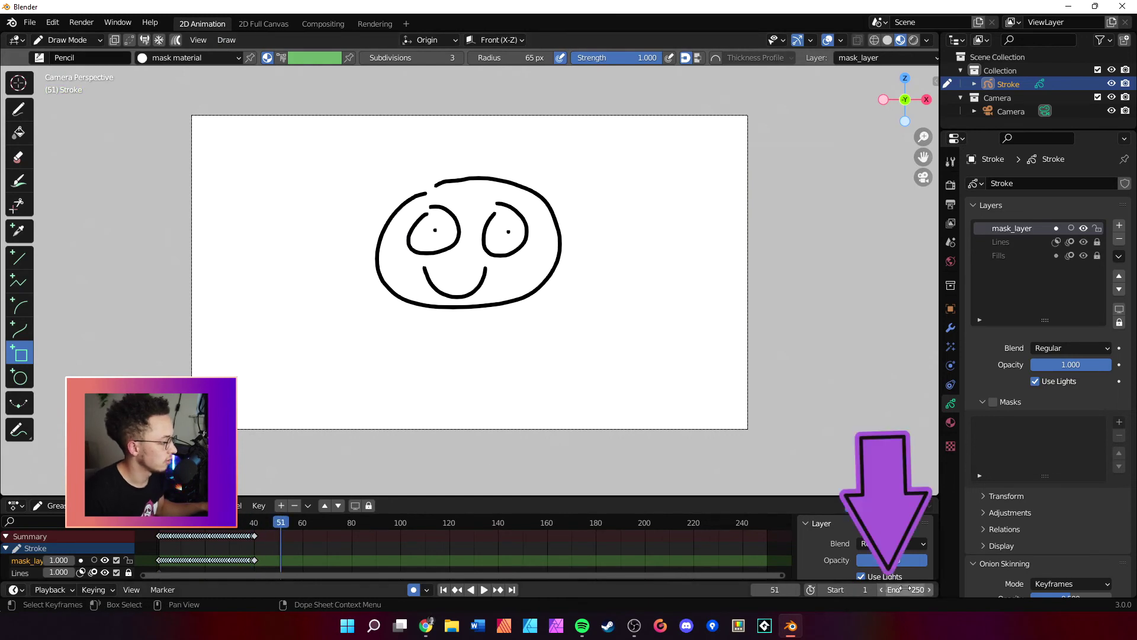
Step: Change the scene end frame from 250 to 40 and play the looping face reveal
text(4)
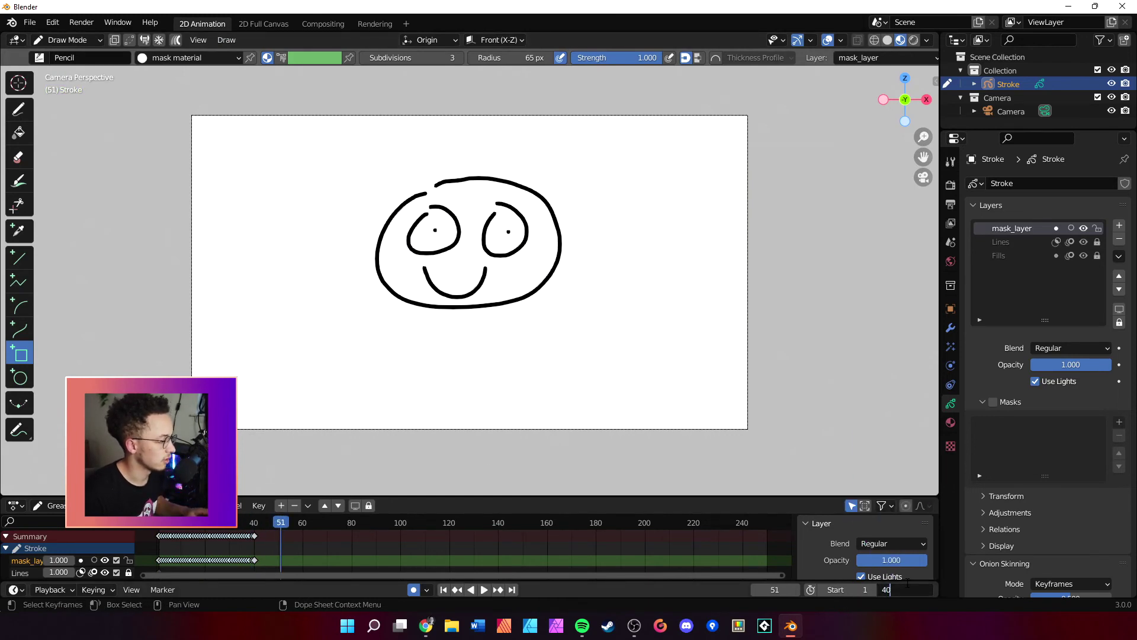
text(0)
key(Return)
key(space)
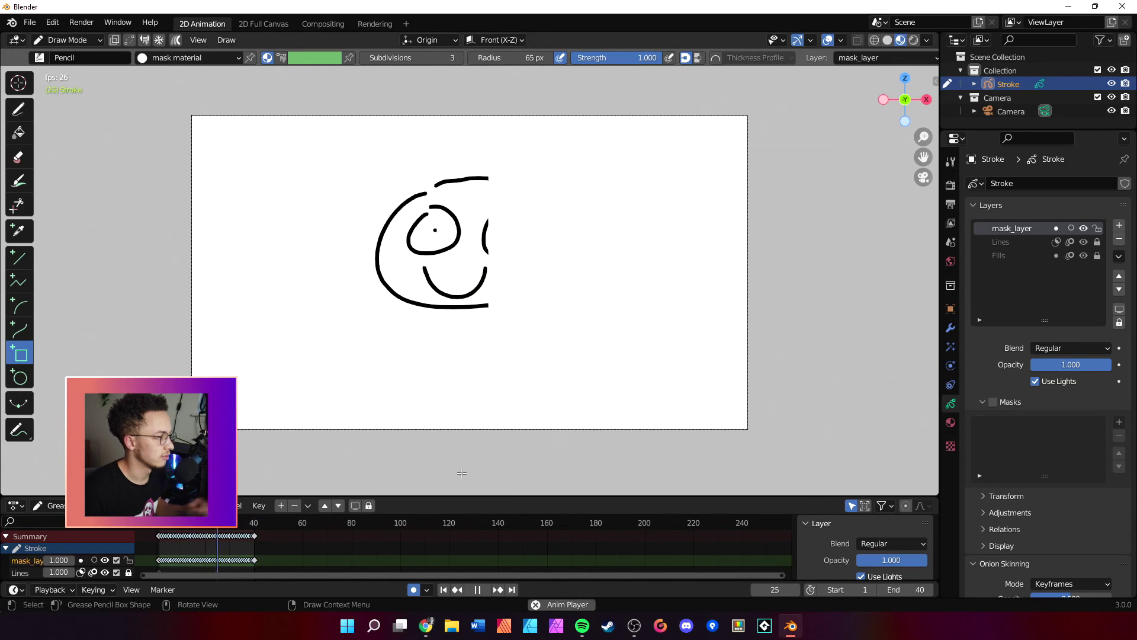